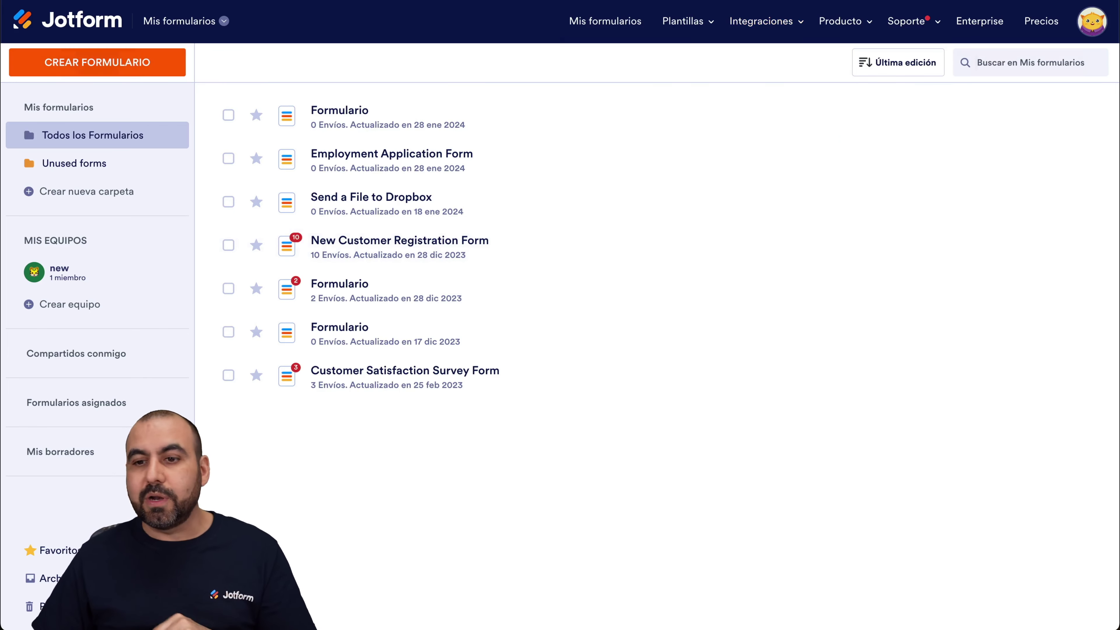
Create a new blank form using the Classic Form layout.
left_click(1091, 20)
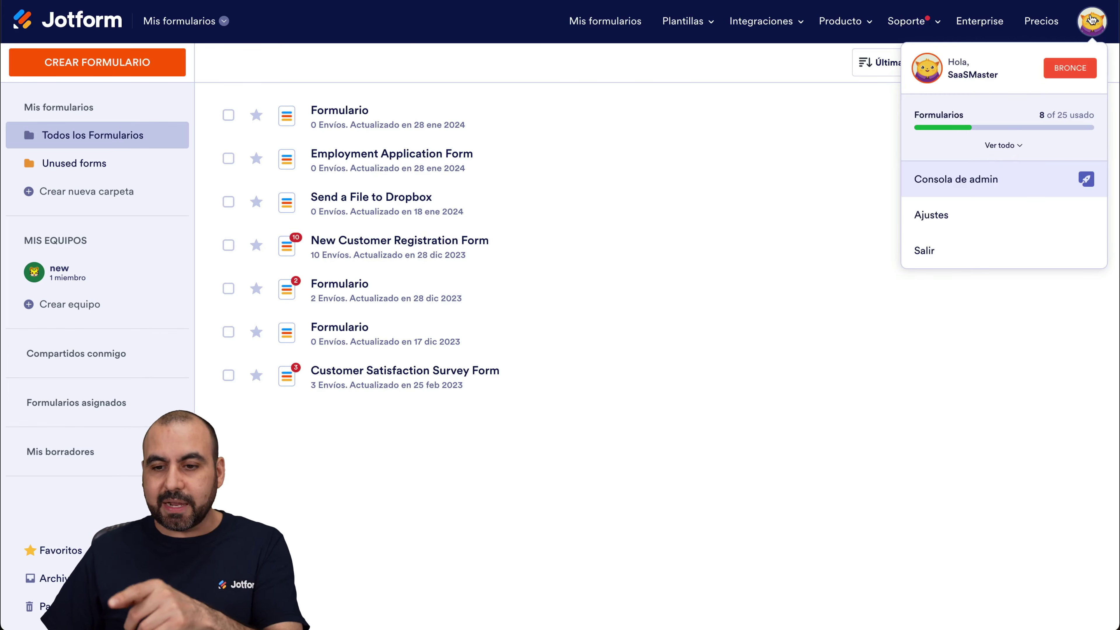
left_click(622, 494)
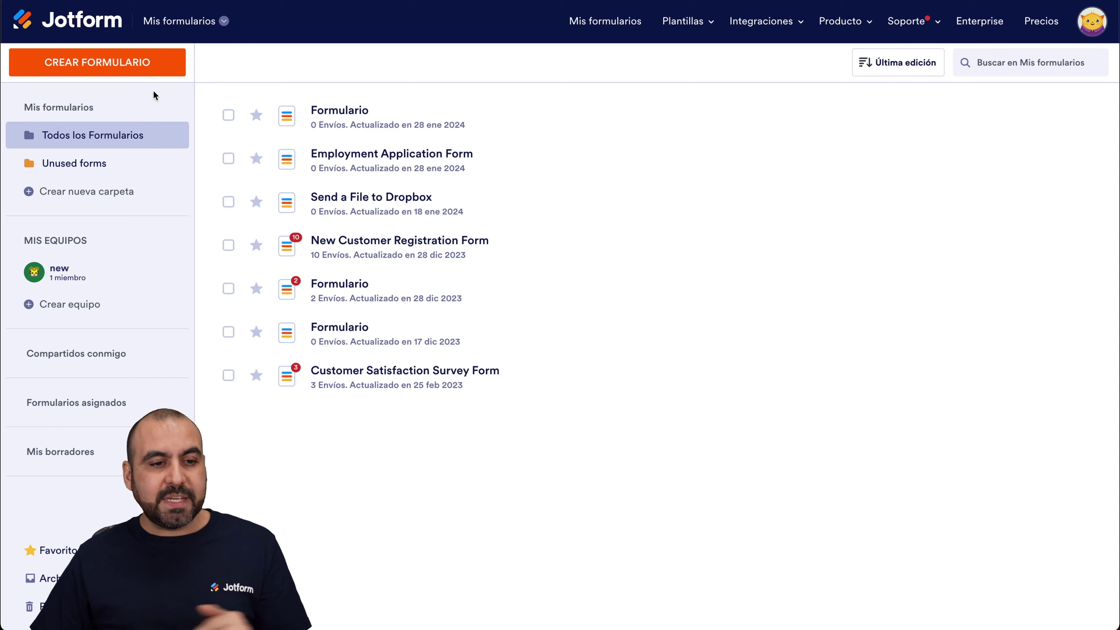
left_click(133, 64)
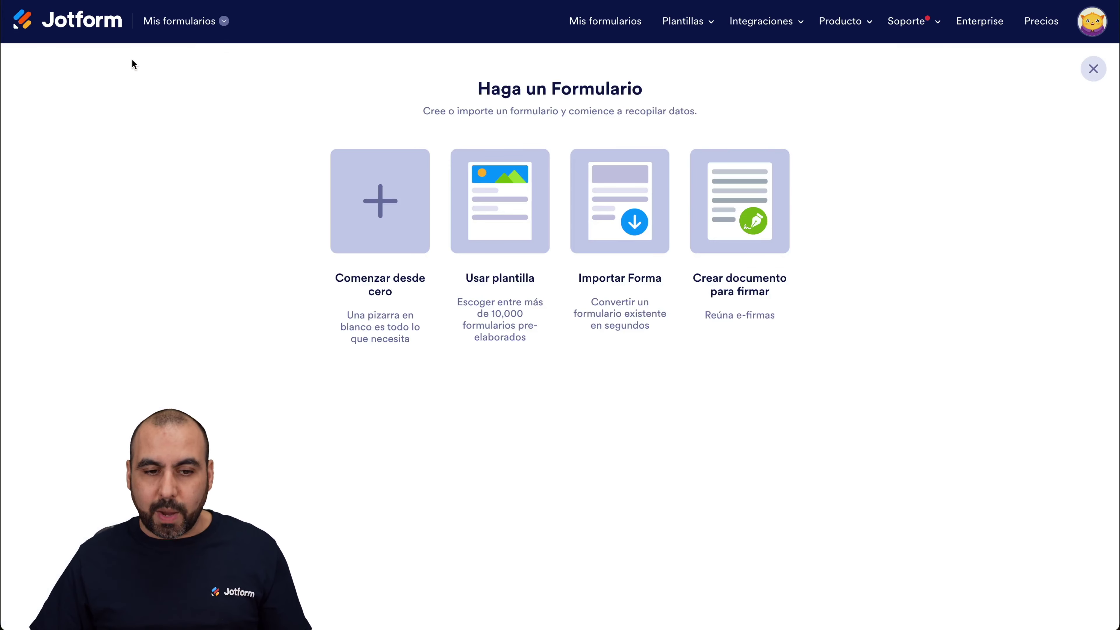
left_click(386, 188)
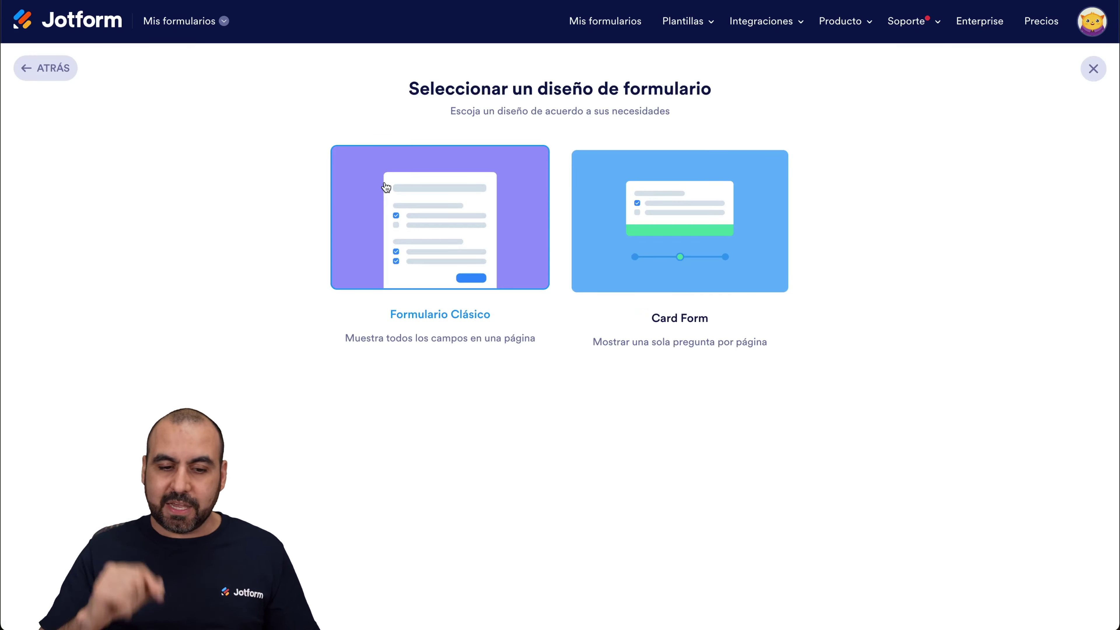
left_click(385, 187)
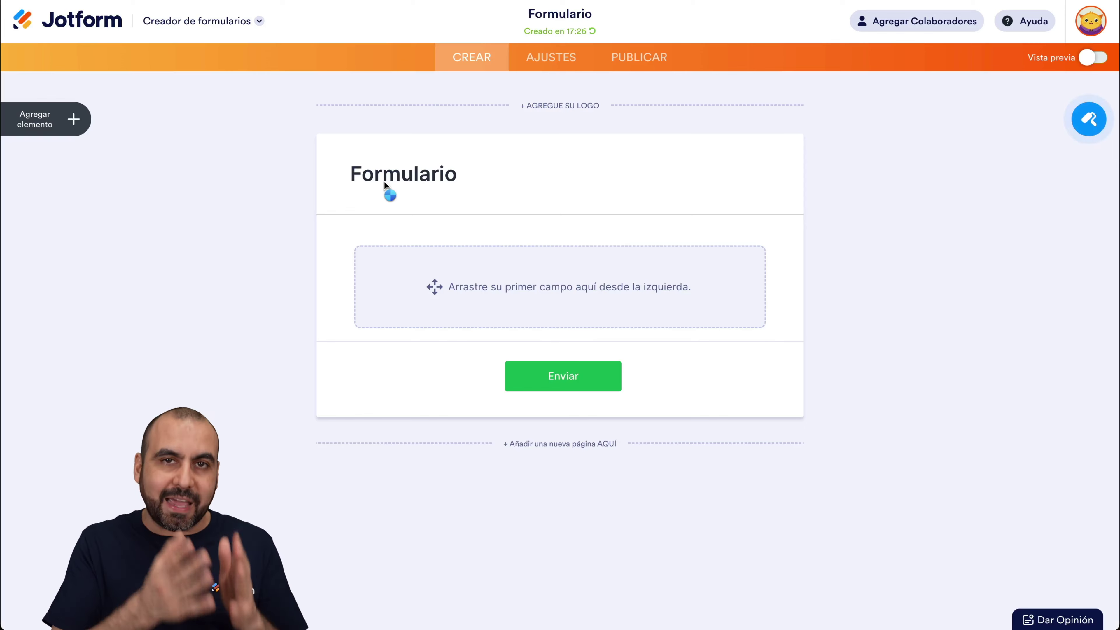
Add Full Name, Email and Phone fields, placing the phone field above Email.
left_click(82, 120)
left_click_drag(83, 189, 573, 292)
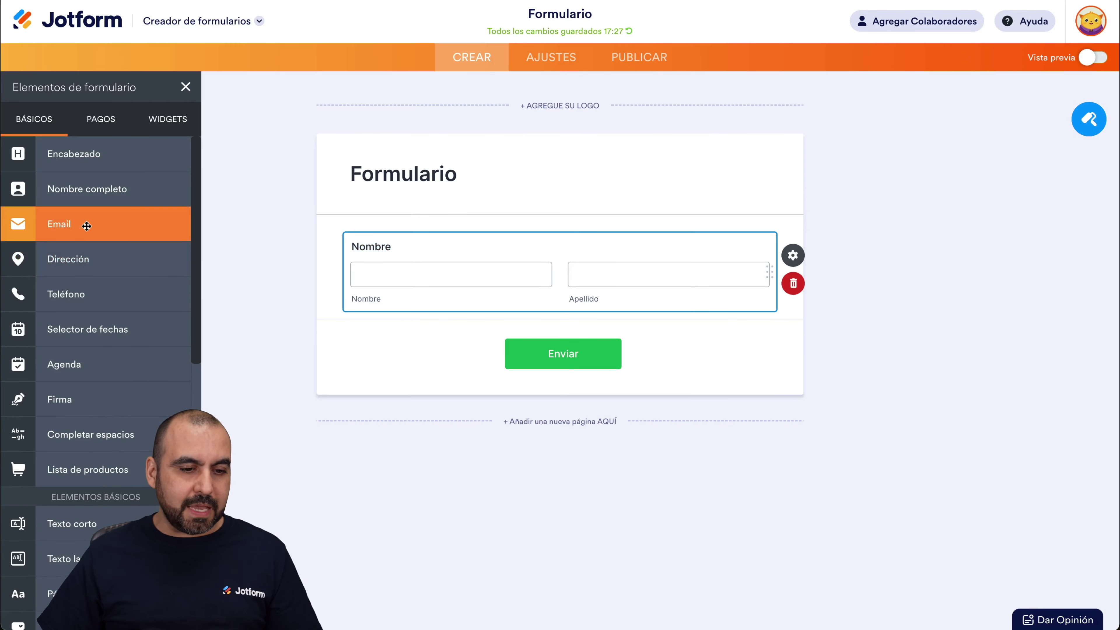
left_click(86, 223)
left_click(66, 294)
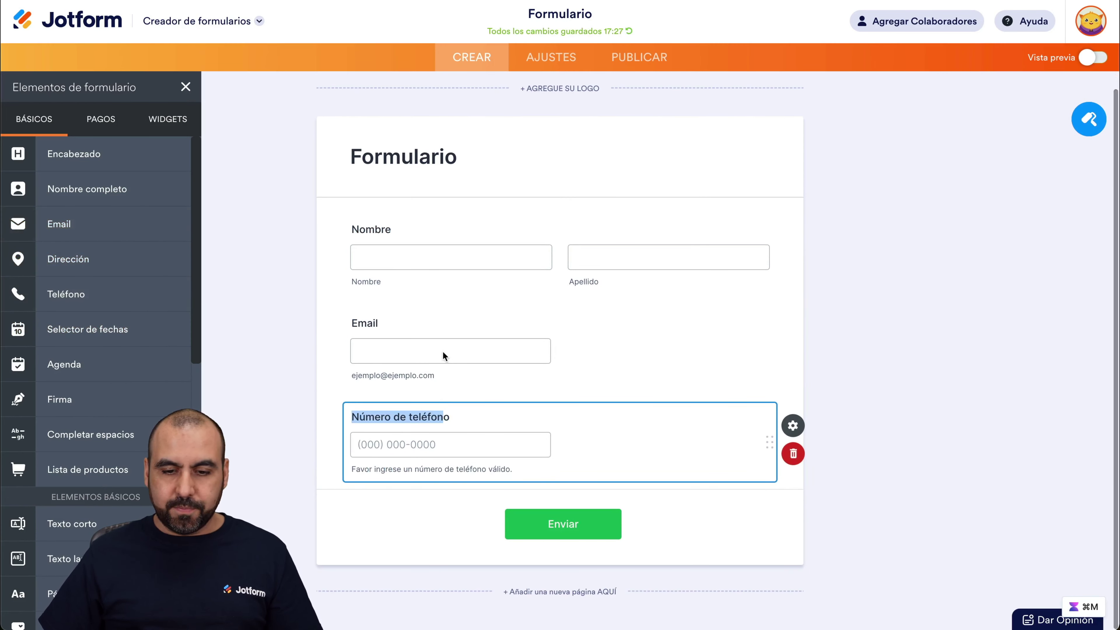
left_click_drag(767, 448, 764, 342)
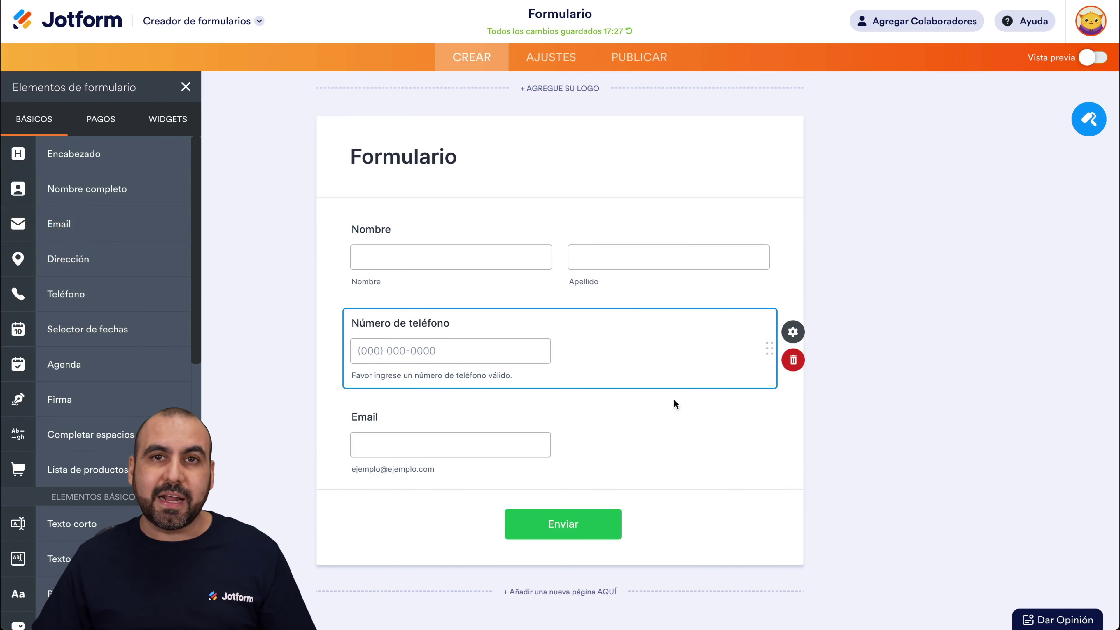
left_click(557, 58)
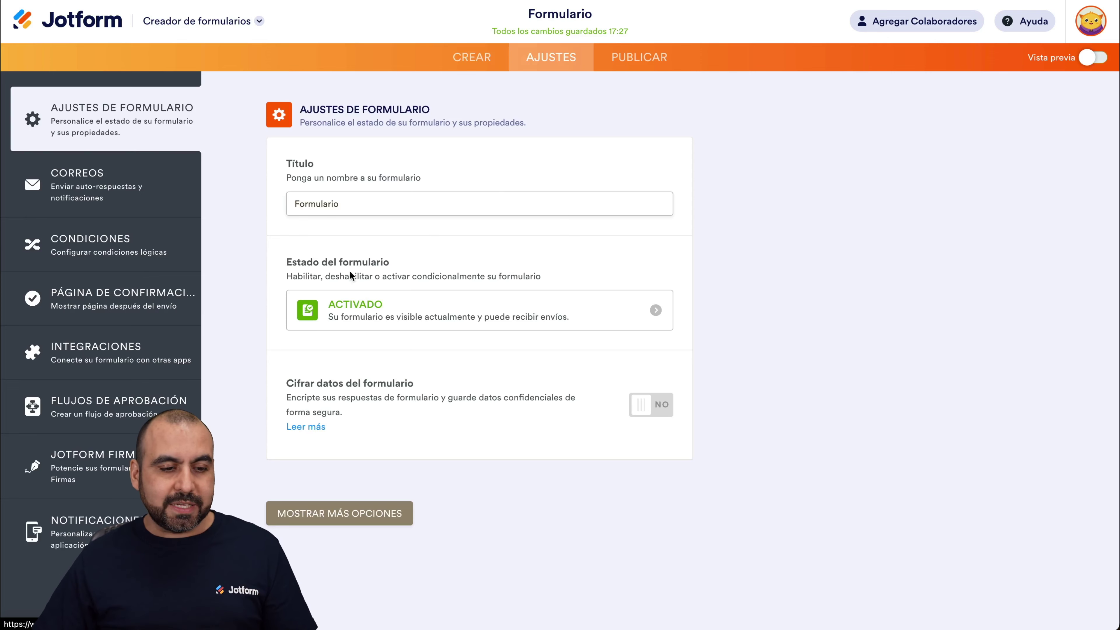
Search the integrations for 'cale' and add the Calendly widget to the form.
left_click(109, 356)
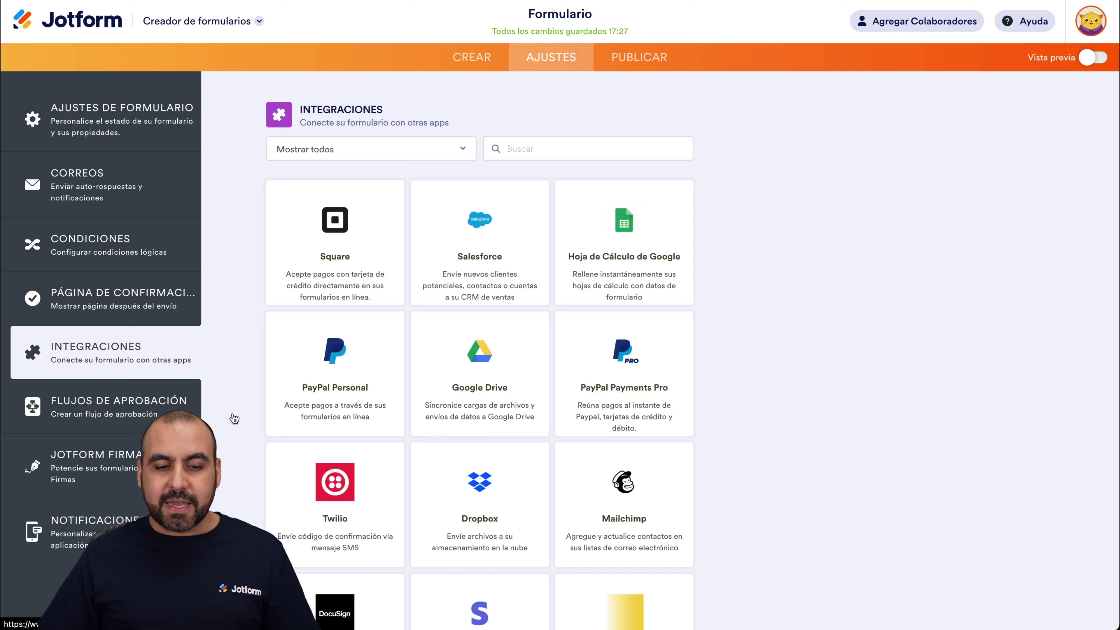
type("cale")
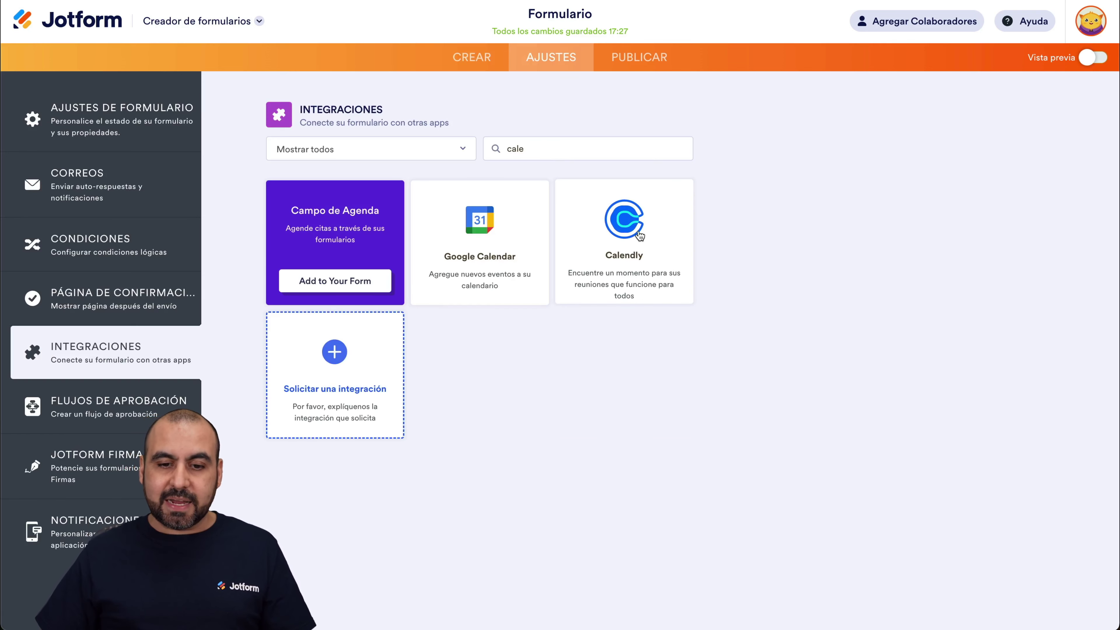
left_click(629, 246)
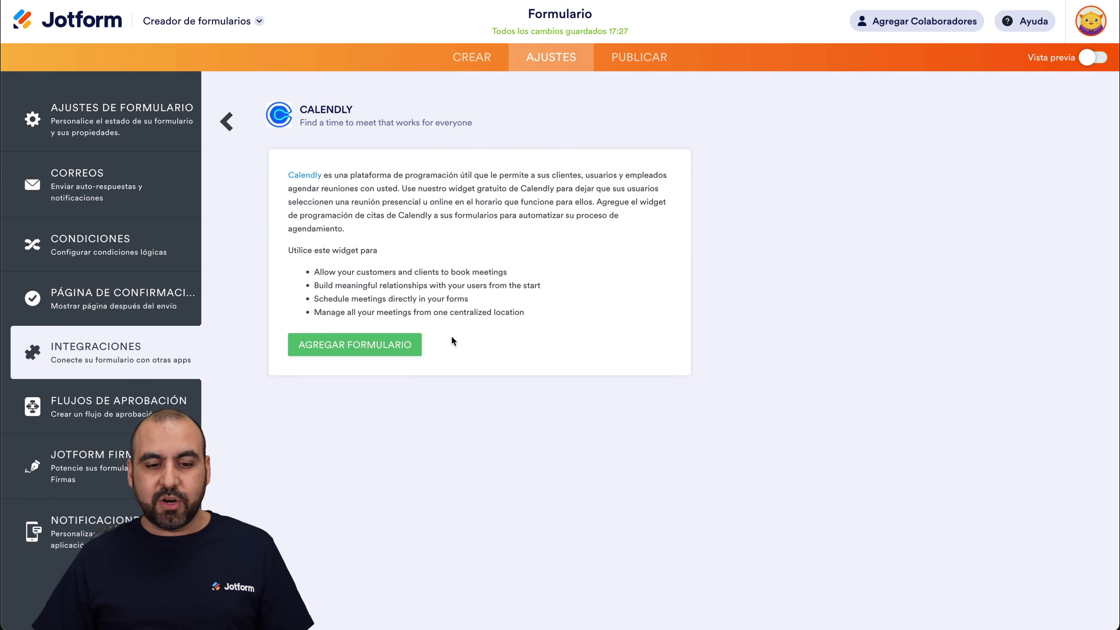
left_click(370, 353)
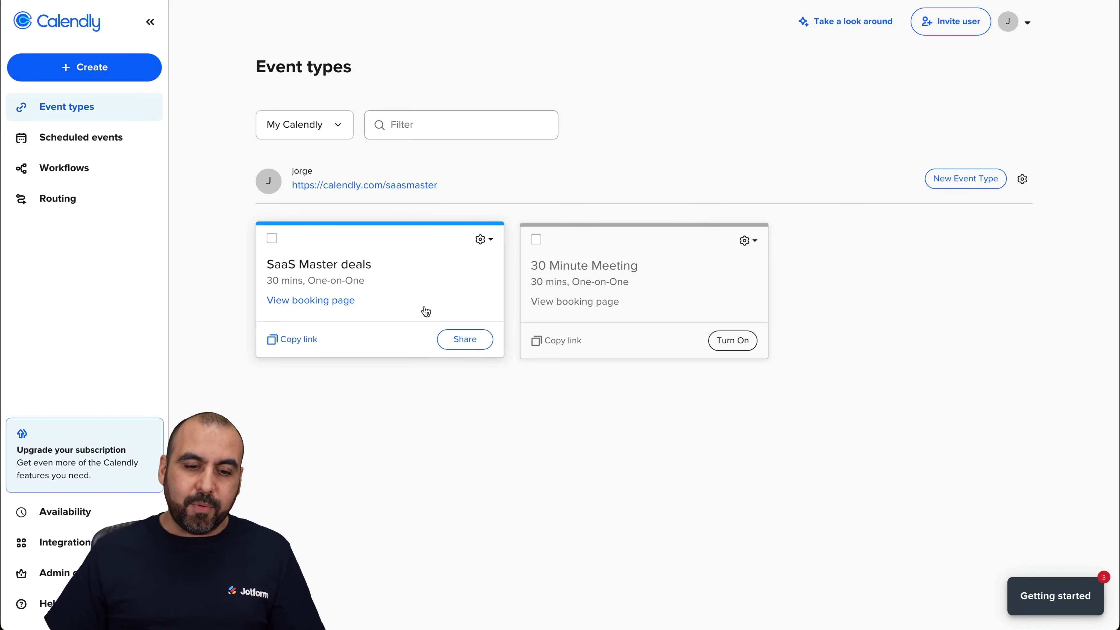
Copy the SaaS Master deals event's scheduling link from Calendly's Share options.
left_click(415, 289)
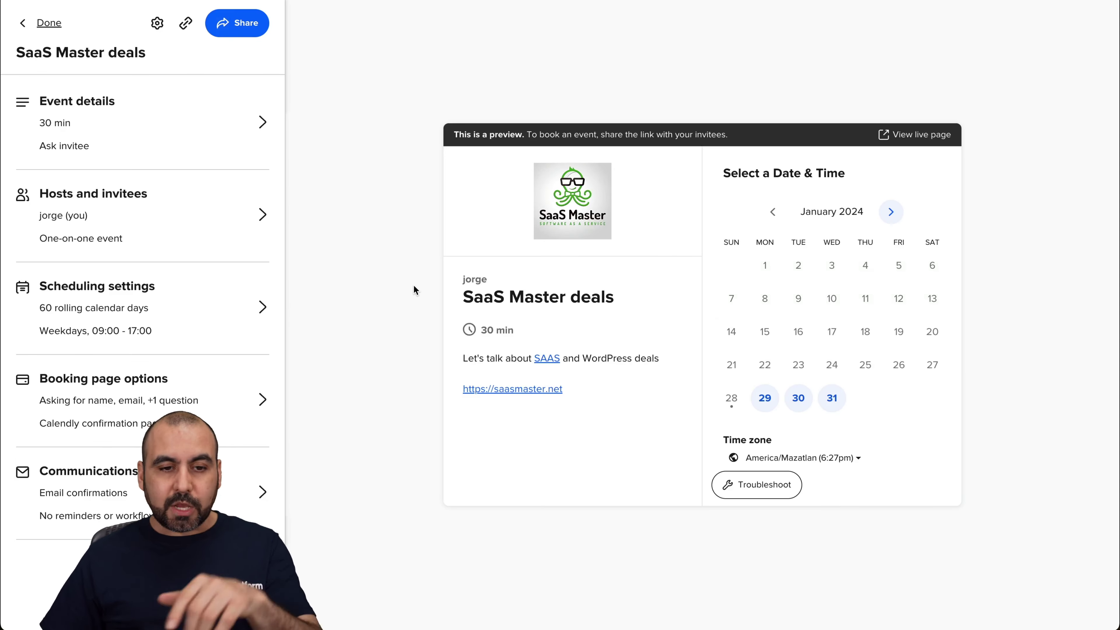
left_click(225, 31)
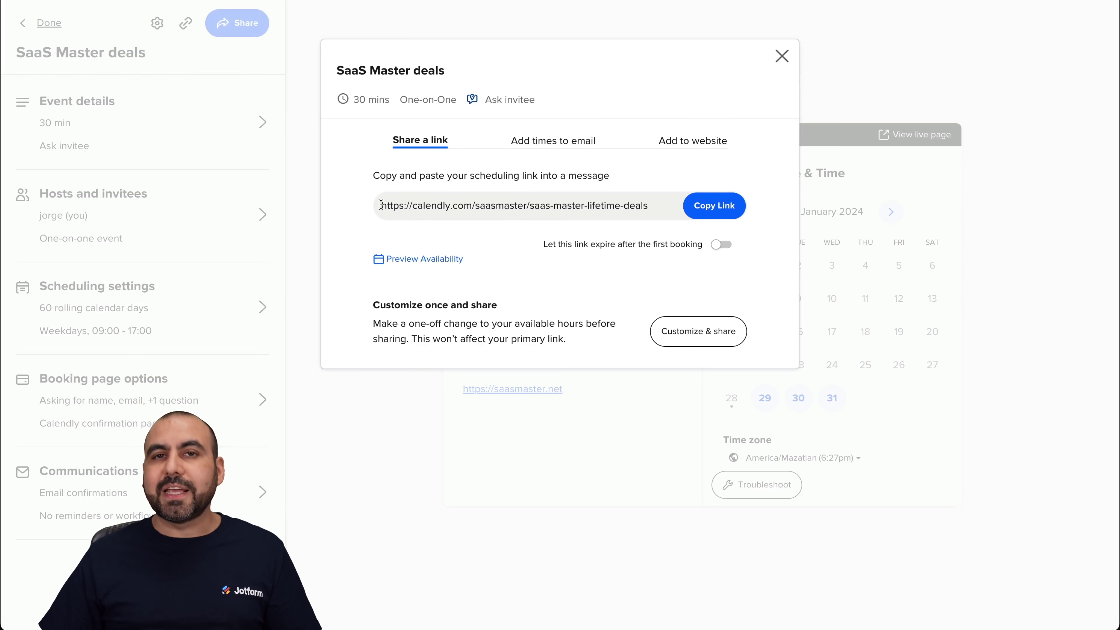
left_click(733, 213)
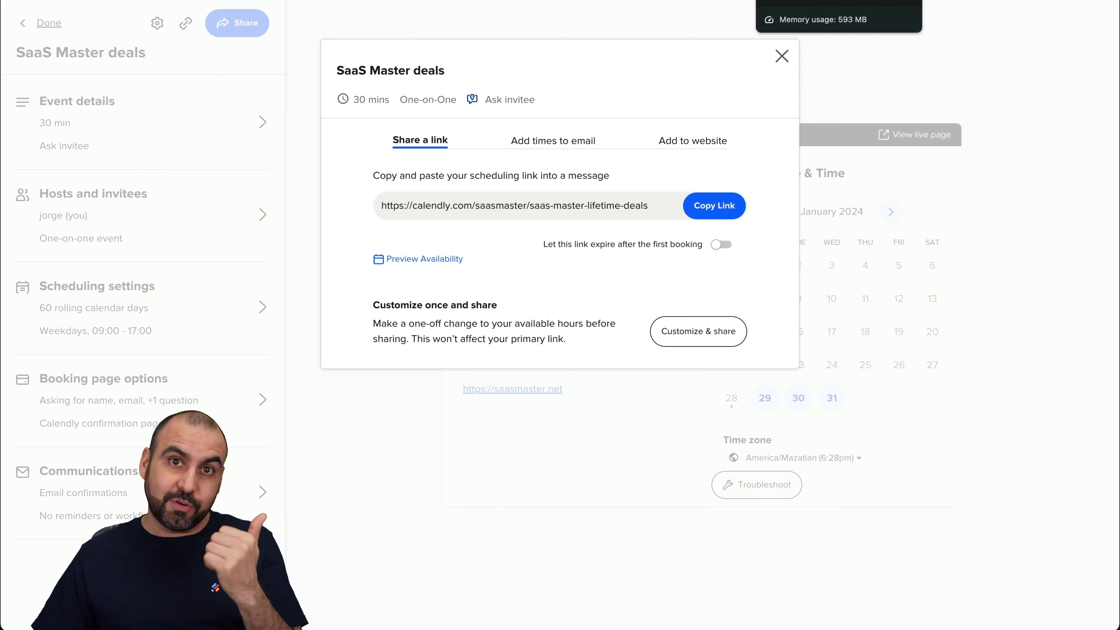
left_click(838, 1)
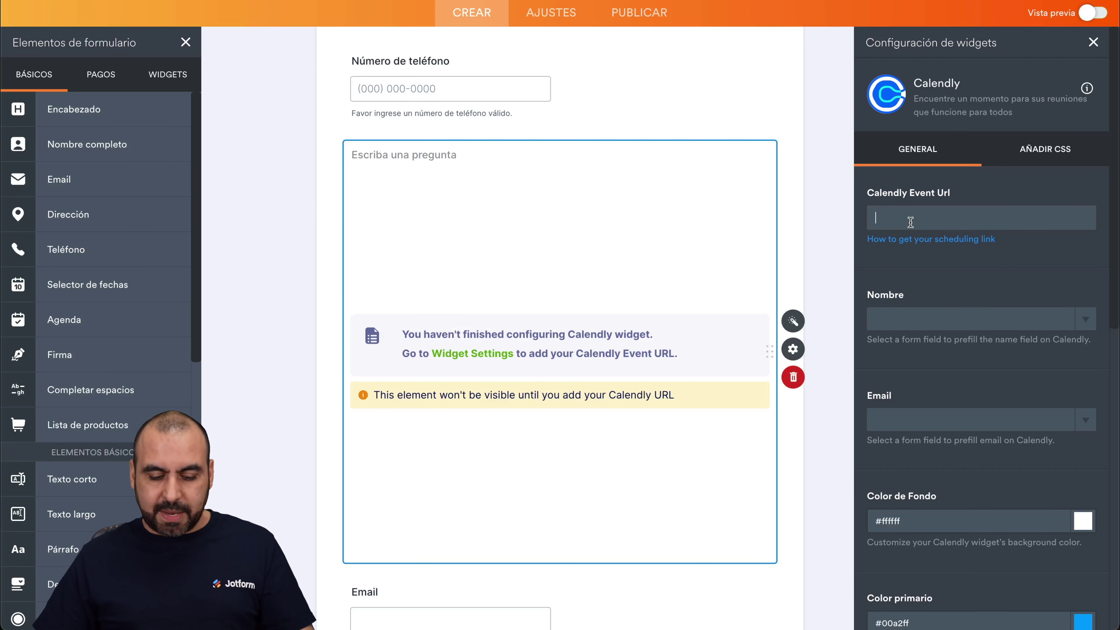
Paste the SaaS Master deals link into the Calendly Event Url field and apply it.
key("ctrl+v")
left_click(849, 250)
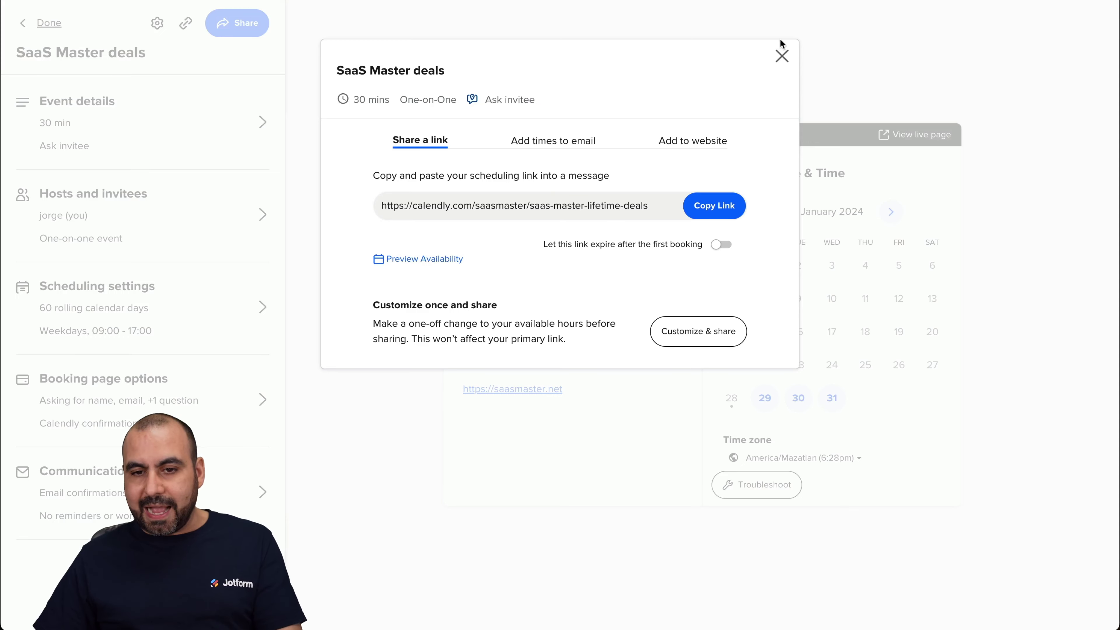
left_click(783, 56)
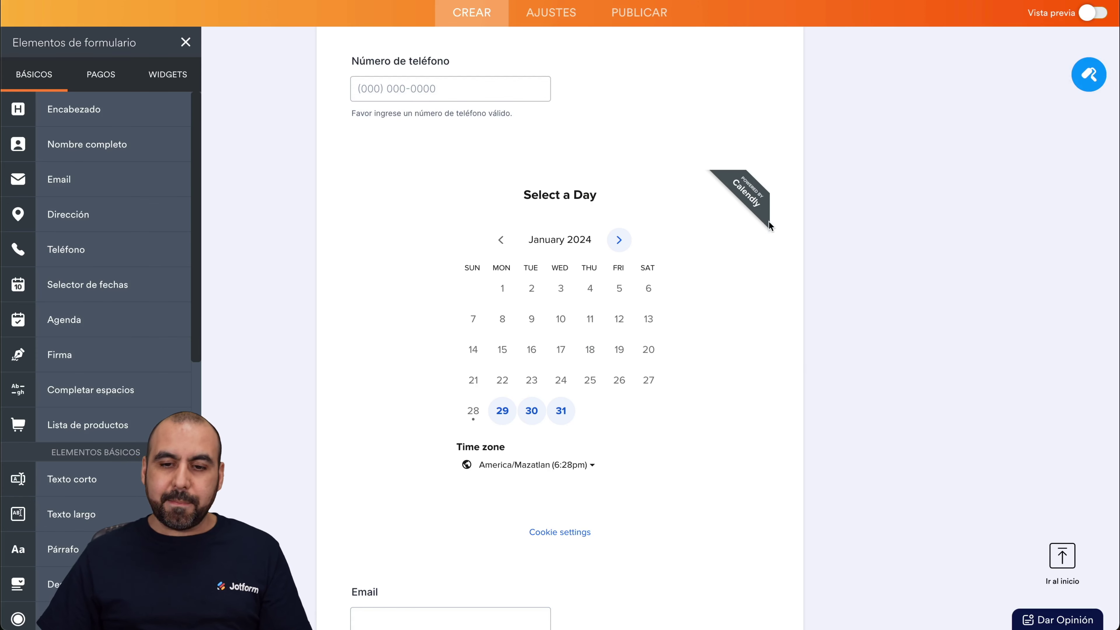
Review the Calendly widget's colour options, then close its settings.
left_click(768, 225)
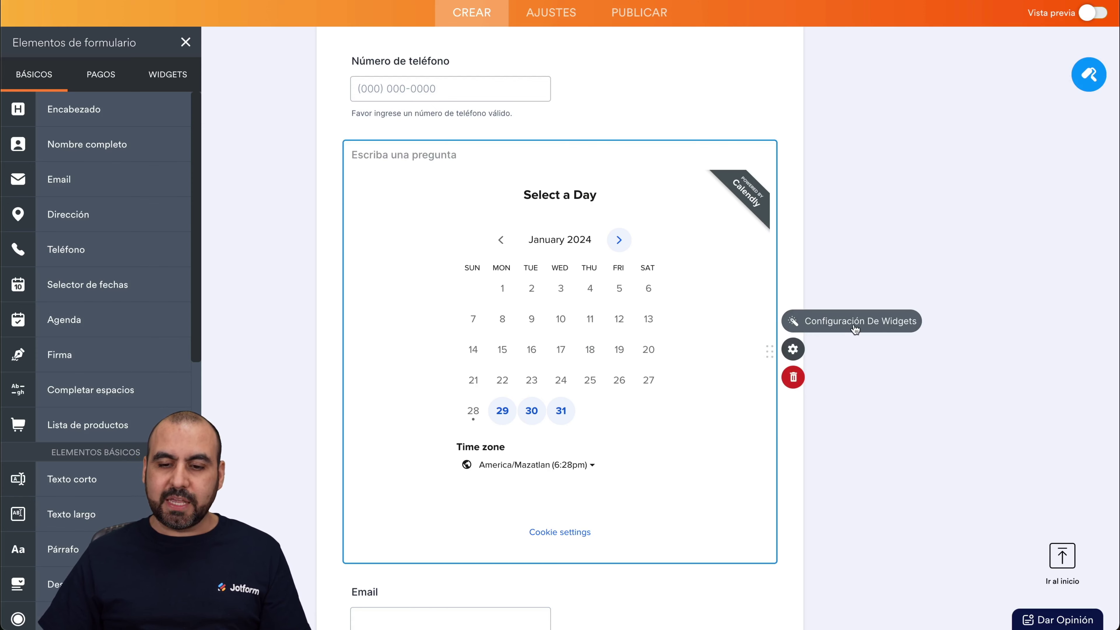
left_click(855, 329)
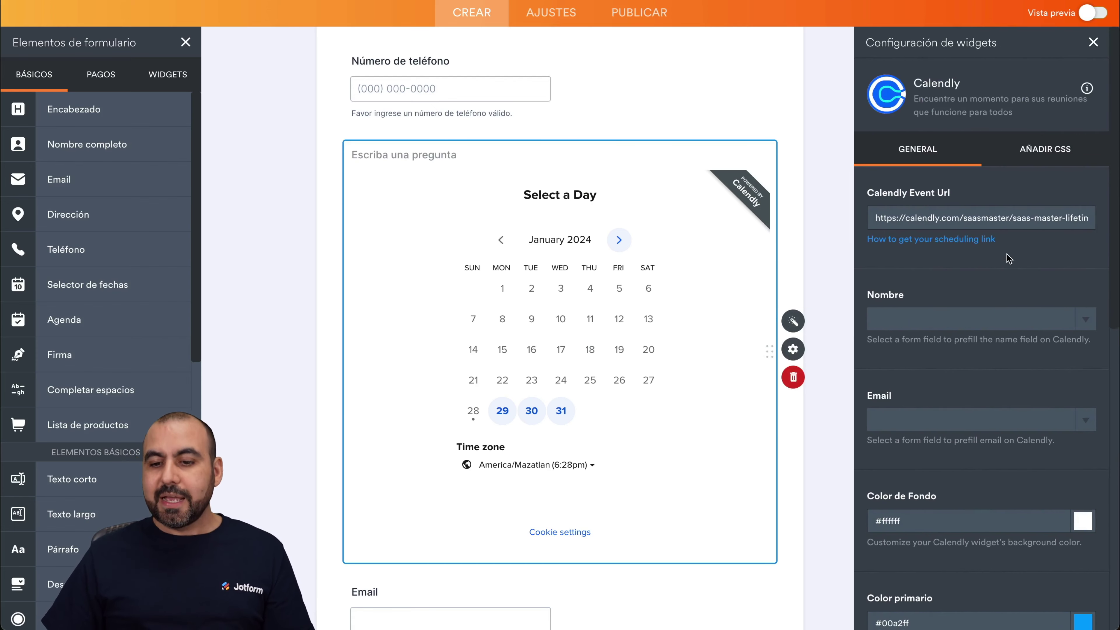
scroll(1009, 258, "down", 2)
scroll(995, 430, "down", 5)
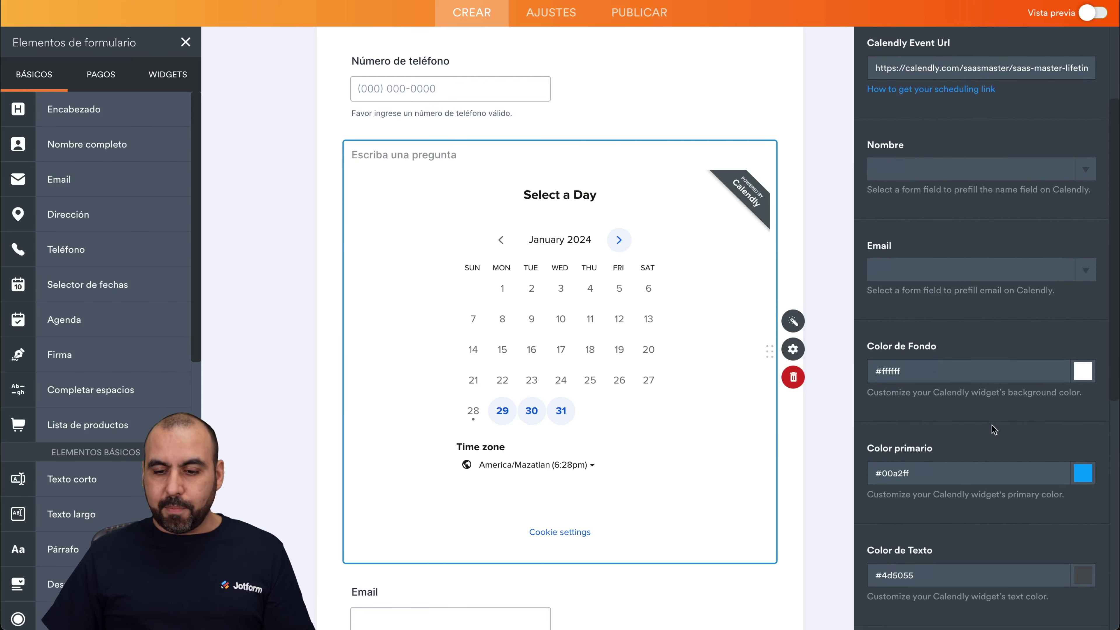
scroll(992, 428, "up", 9)
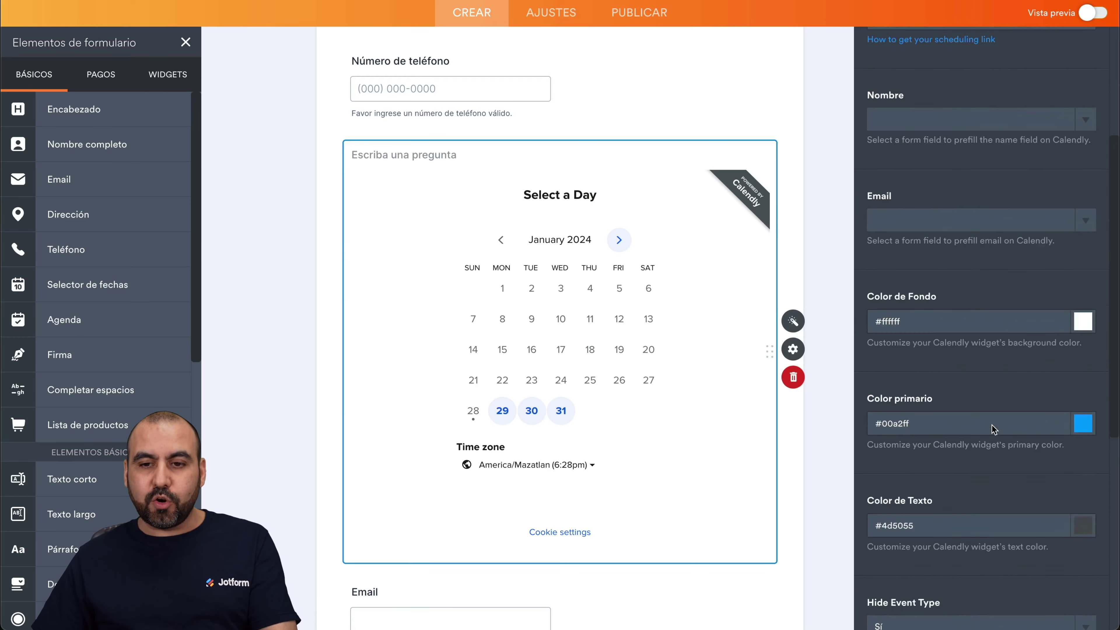
left_click(1093, 43)
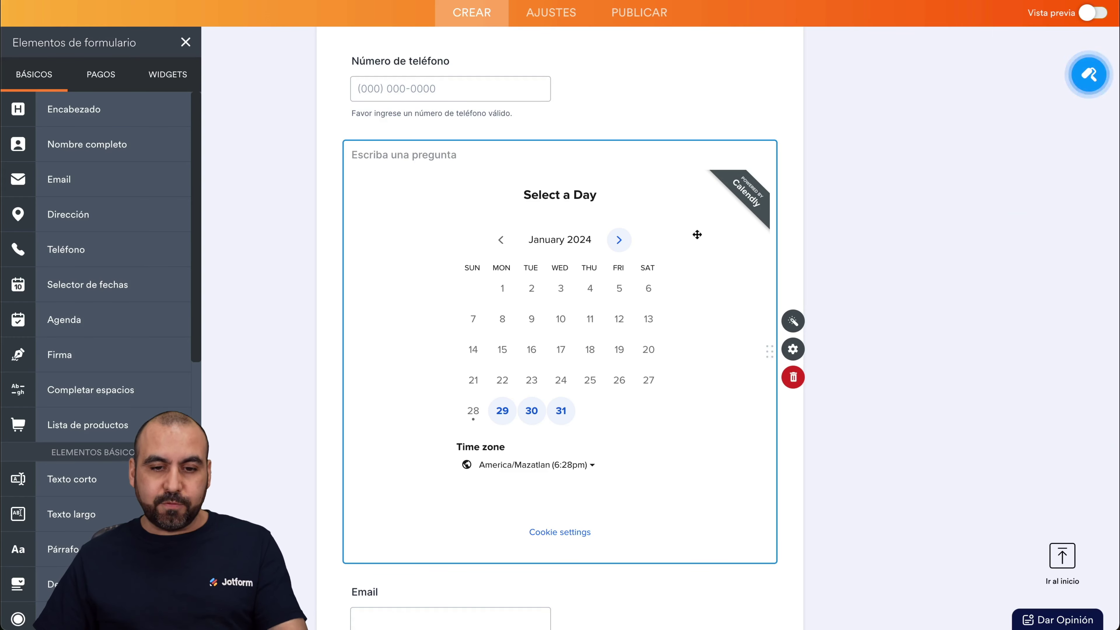
left_click(826, 237)
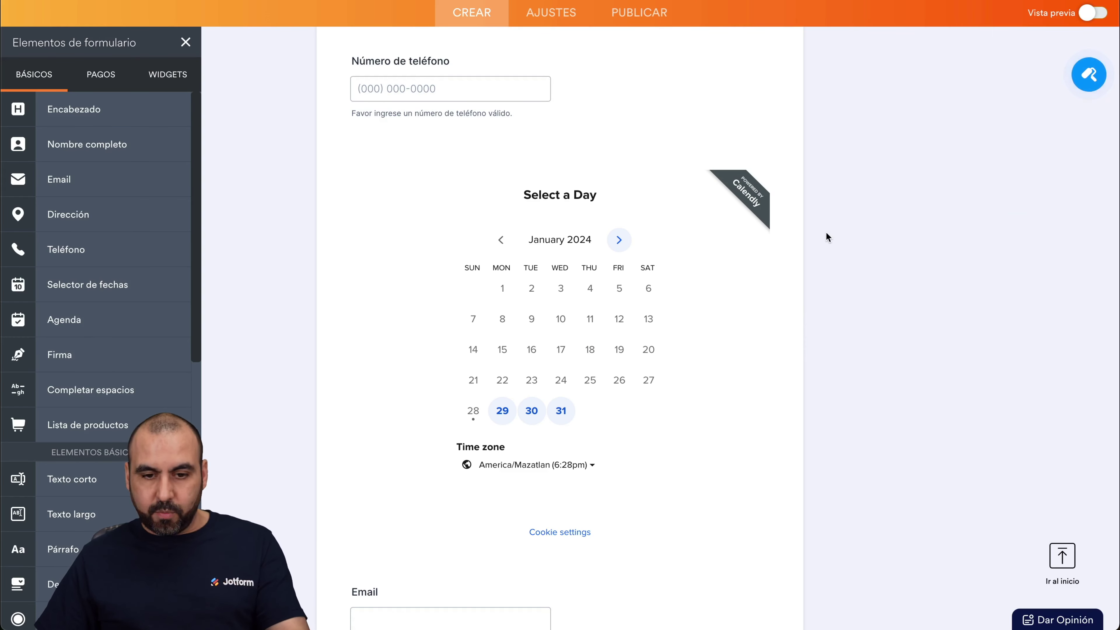
Preview the form and fill in a test first name, last name and phone number.
left_click(1098, 14)
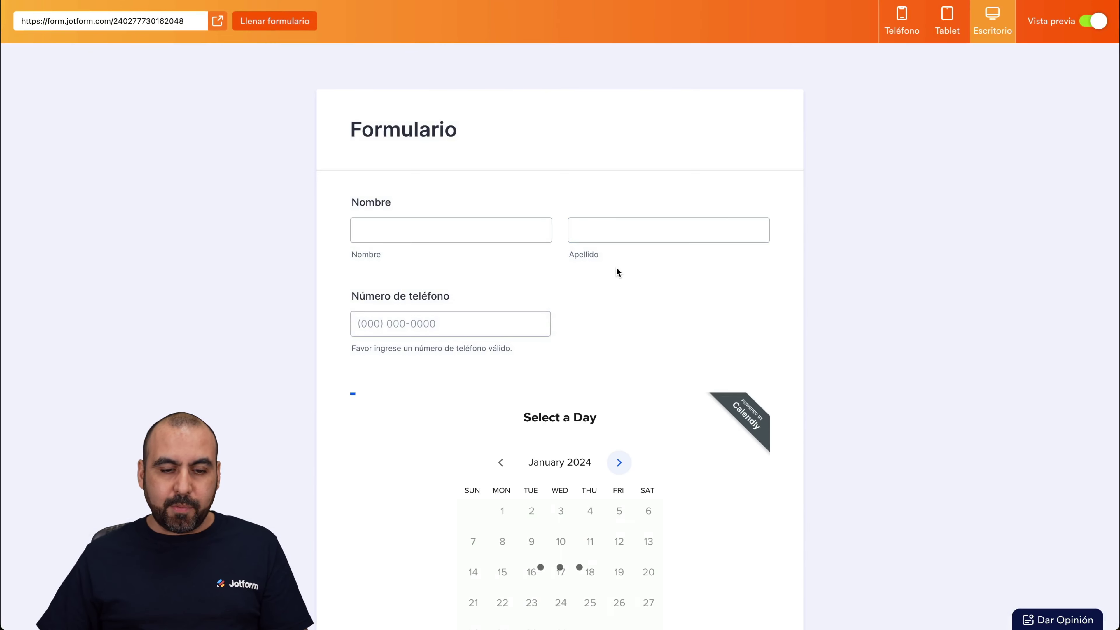
scroll(616, 267, "down", 1)
left_click(454, 83)
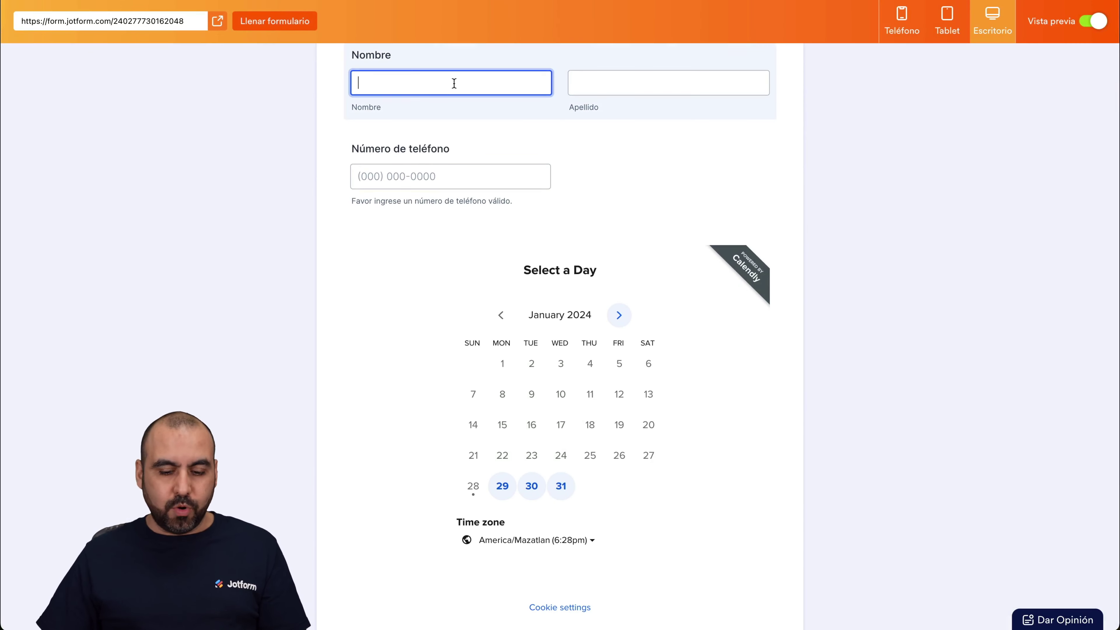
key("Tab")
left_click(355, 174)
type("234567899")
Book January 31 at 9:30am on the embedded Calendly calendar.
scroll(545, 380, "down", 4)
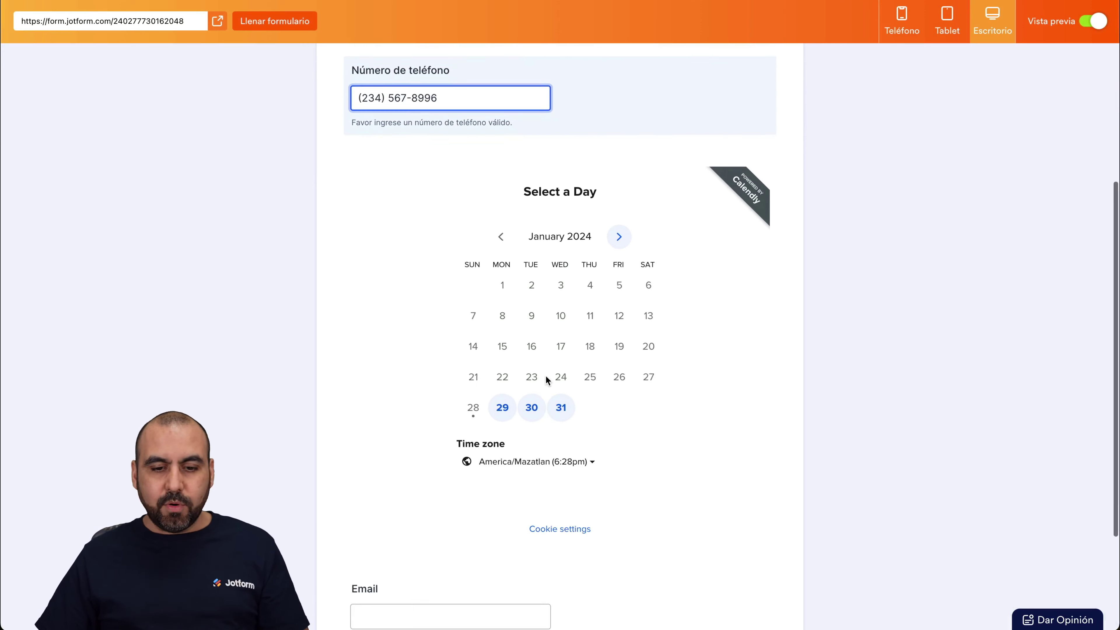
left_click(570, 325)
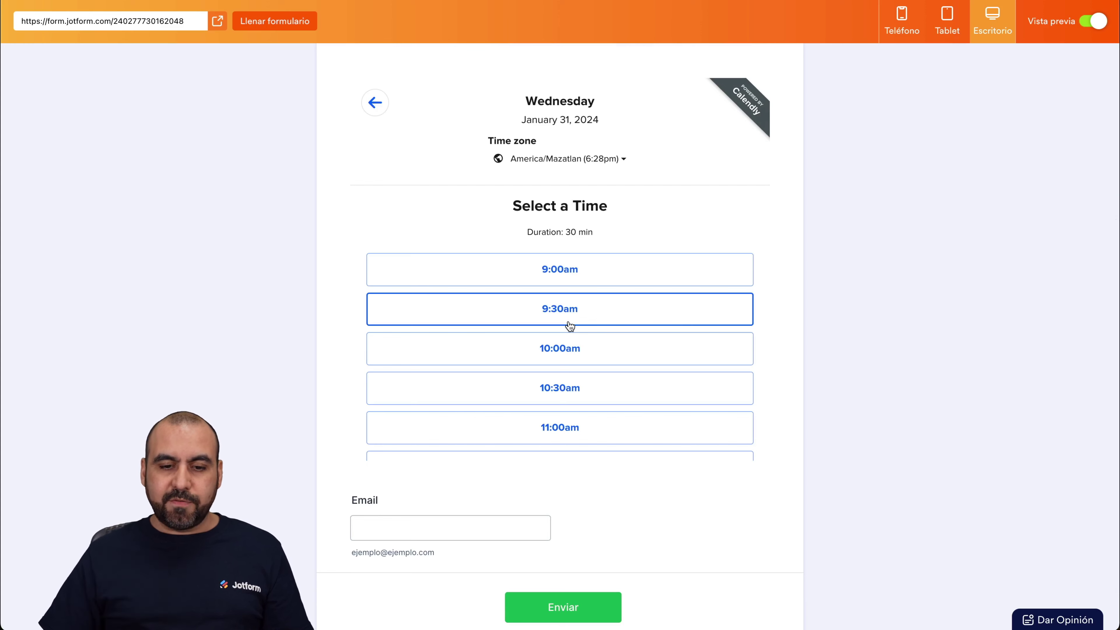
left_click(573, 321)
left_click(635, 317)
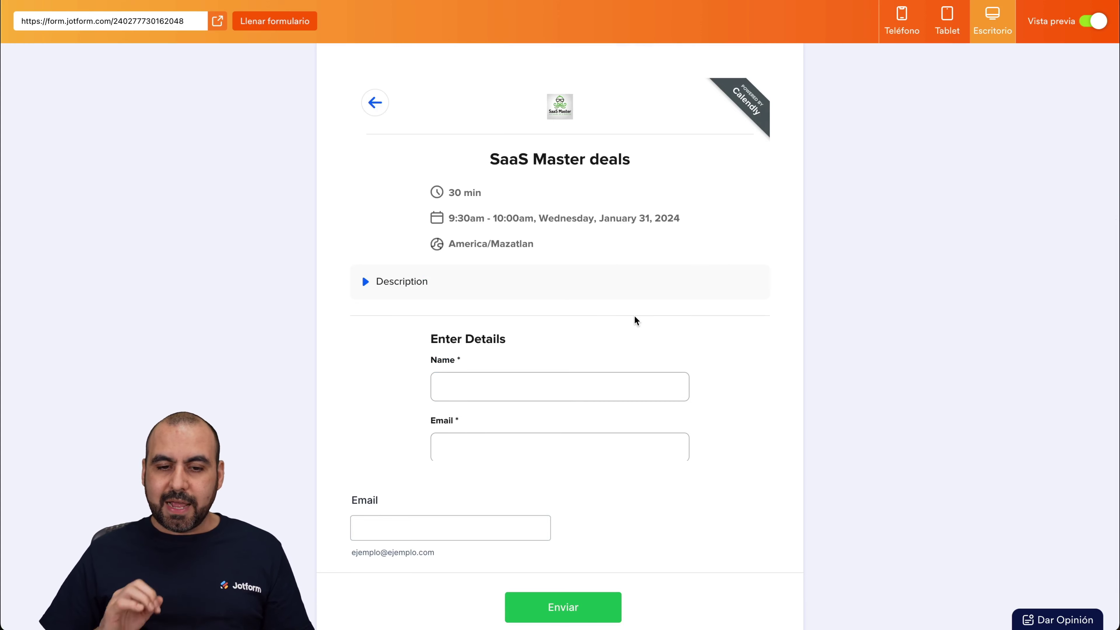
Enter placeholder booker name and email, schedule the test event, and exit preview.
left_click(496, 297)
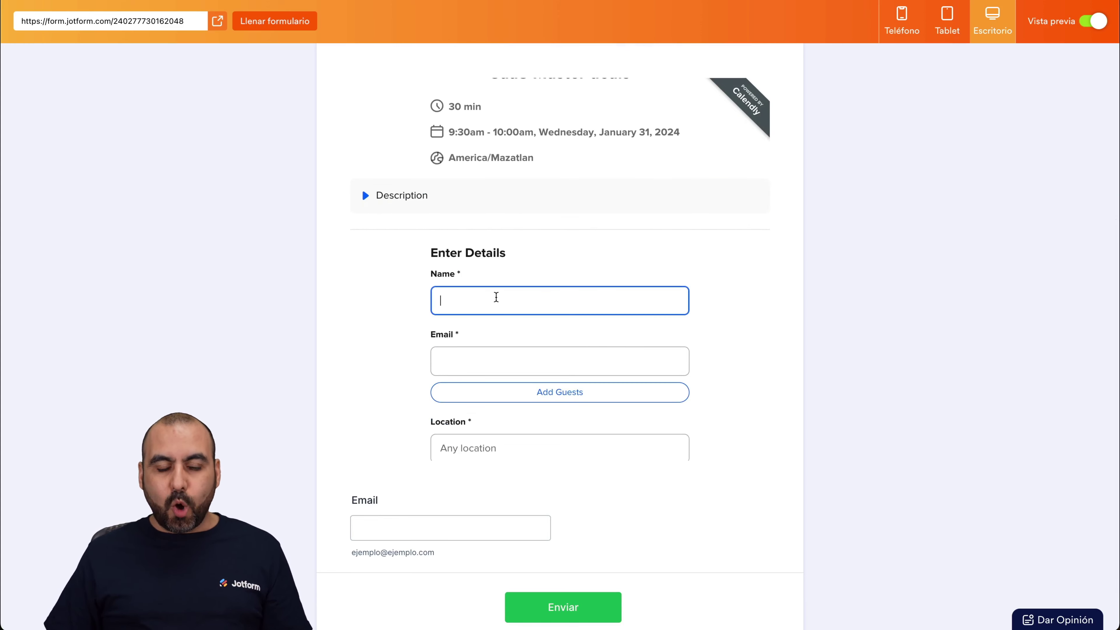
scroll(495, 295, "down", 3)
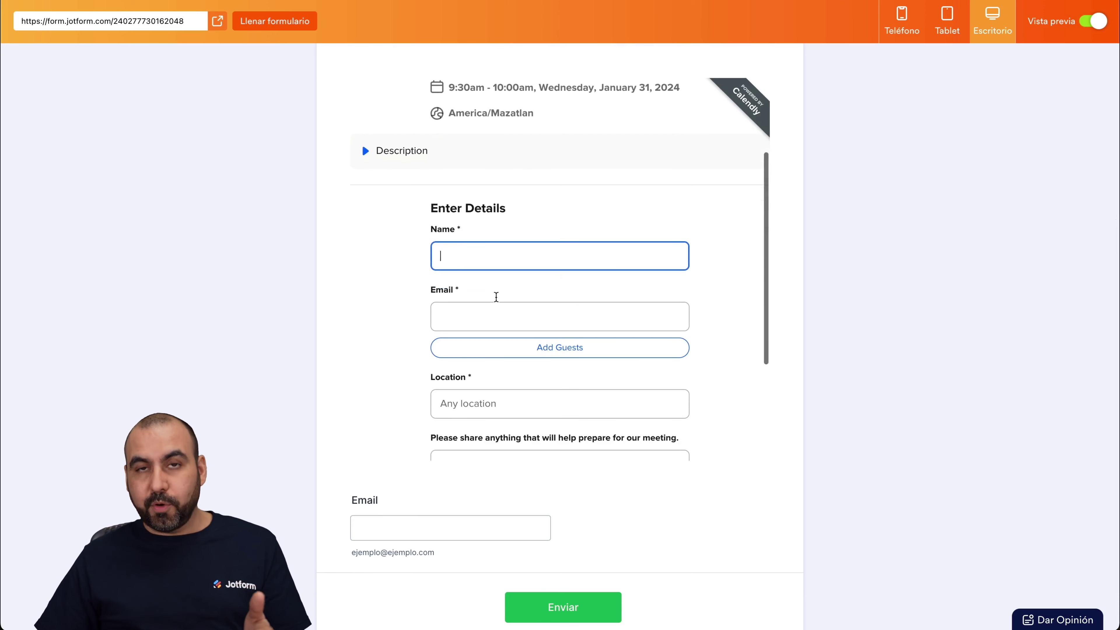
type("pasjdpsa")
left_click(463, 292)
type("asdasdasd")
left_click(460, 533)
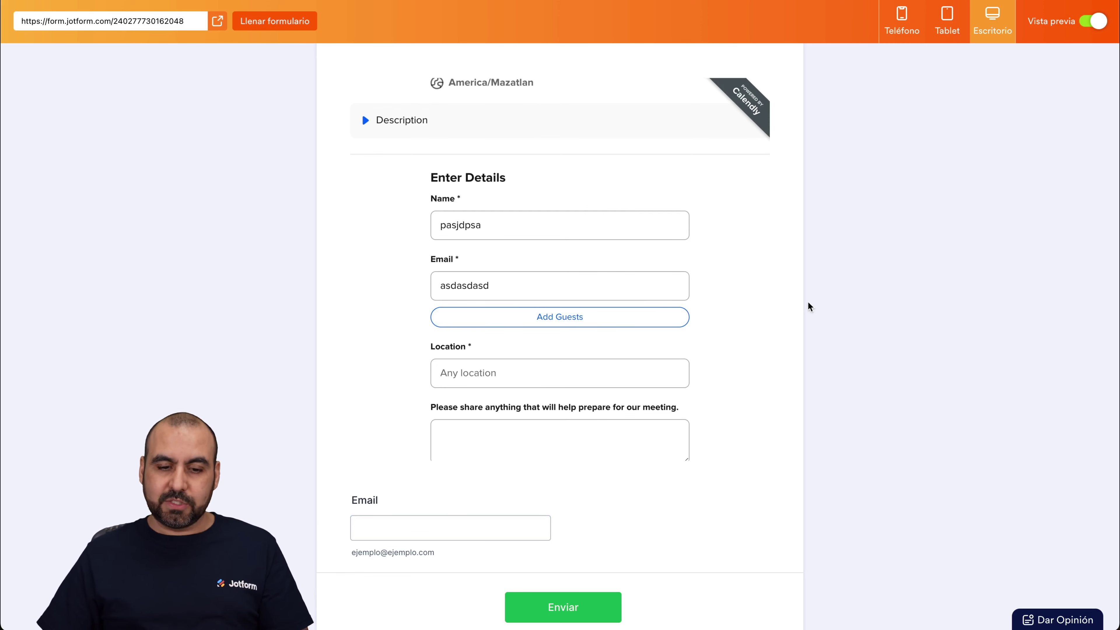
scroll(785, 308, "down", 2)
scroll(645, 333, "down", 3)
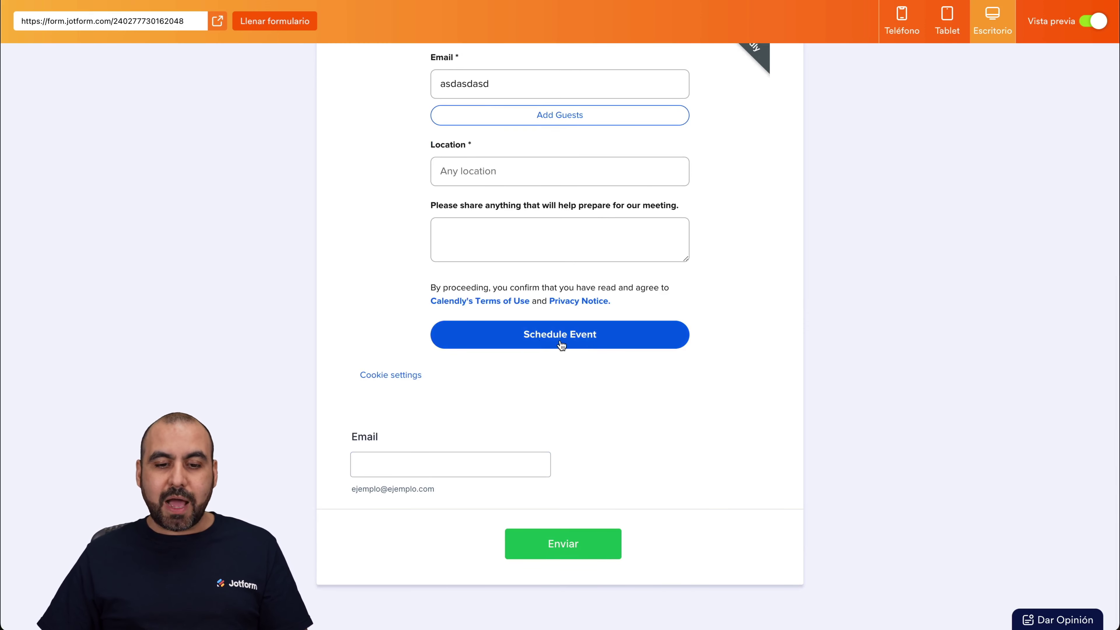
left_click(610, 335)
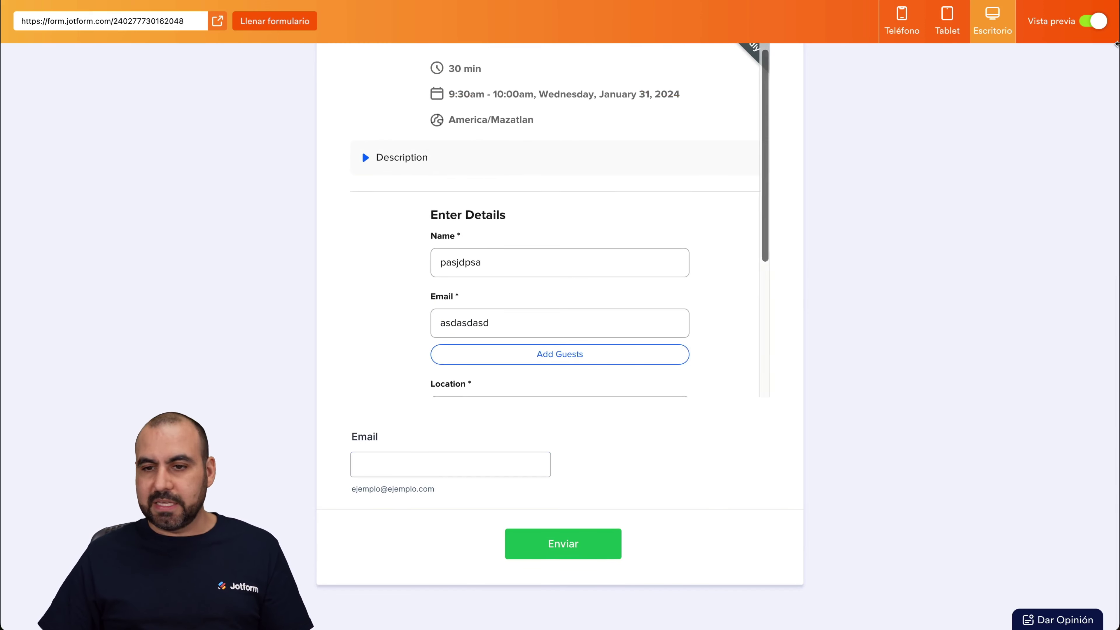
left_click(1093, 20)
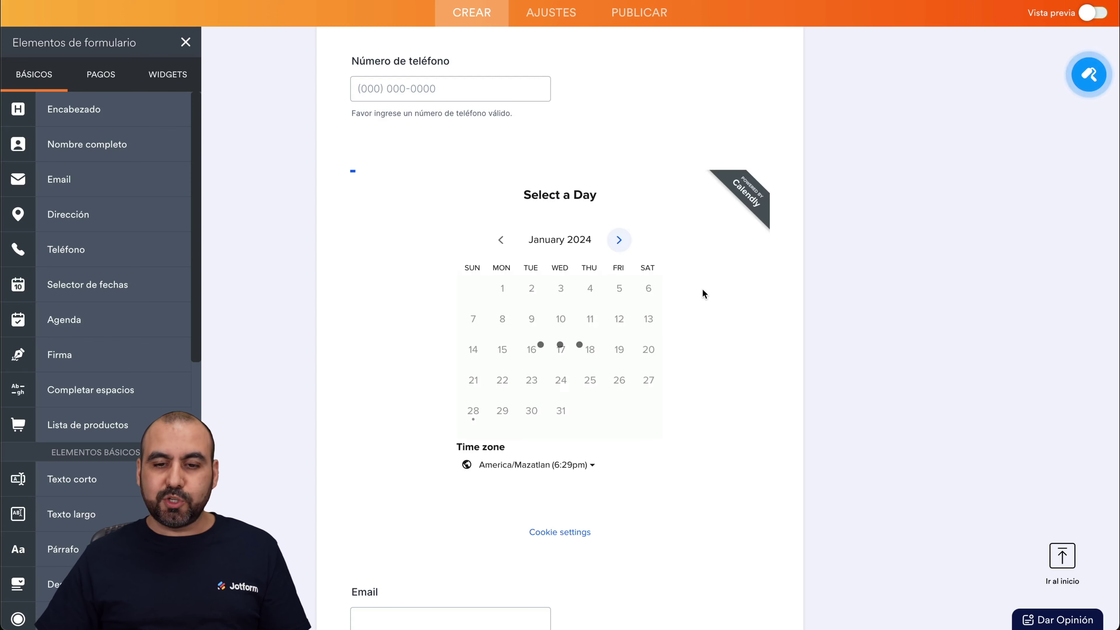
Prefill Calendly's name and email from the Nombre and Email fields, and move Email under Número de teléfono.
left_click(721, 235)
left_click(794, 322)
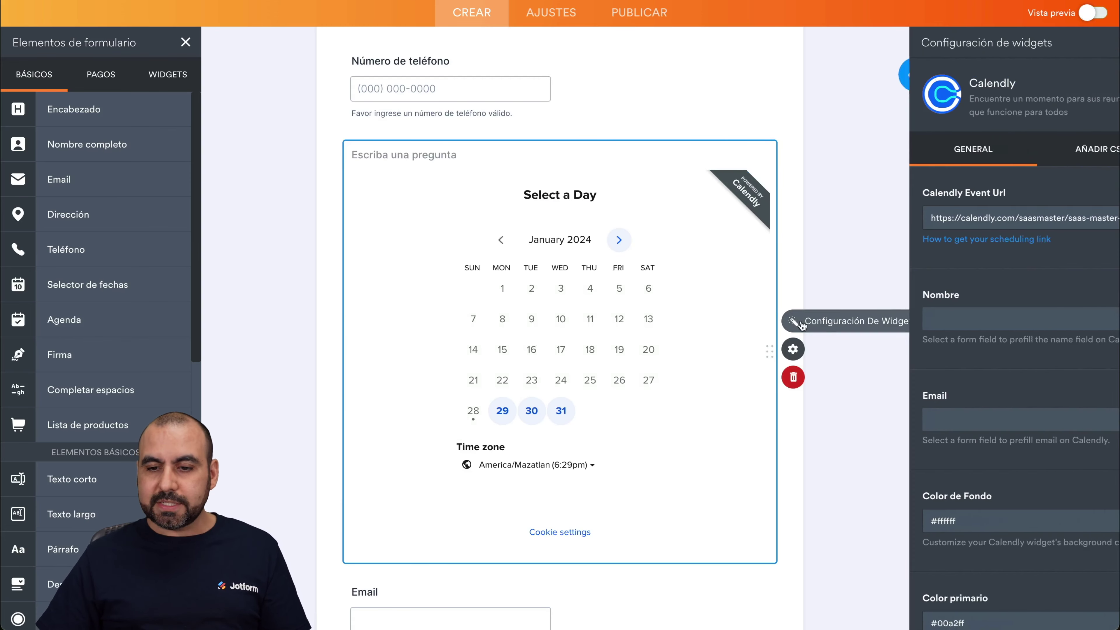
scroll(941, 298, "down", 2)
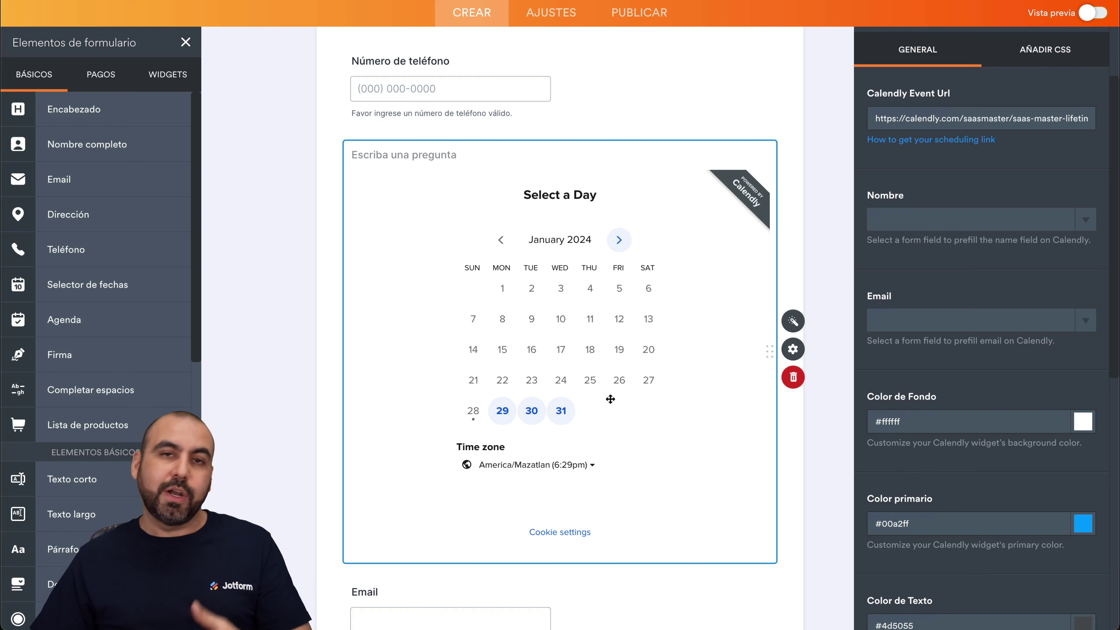
scroll(502, 233, "up", 4)
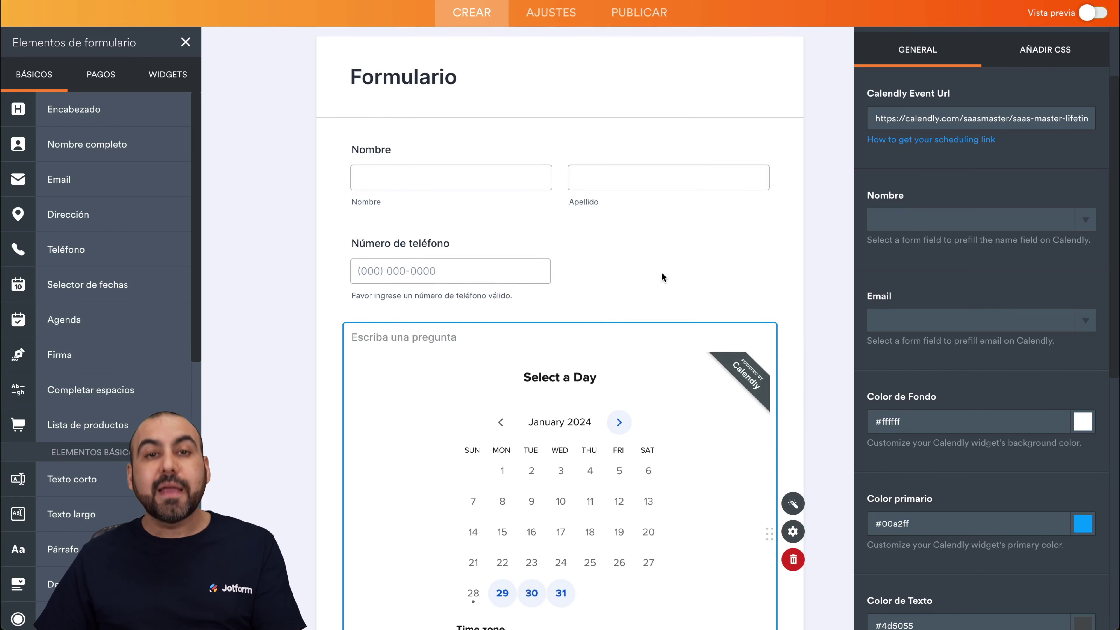
scroll(661, 273, "down", 3)
scroll(661, 273, "down", 2)
left_click(1085, 226)
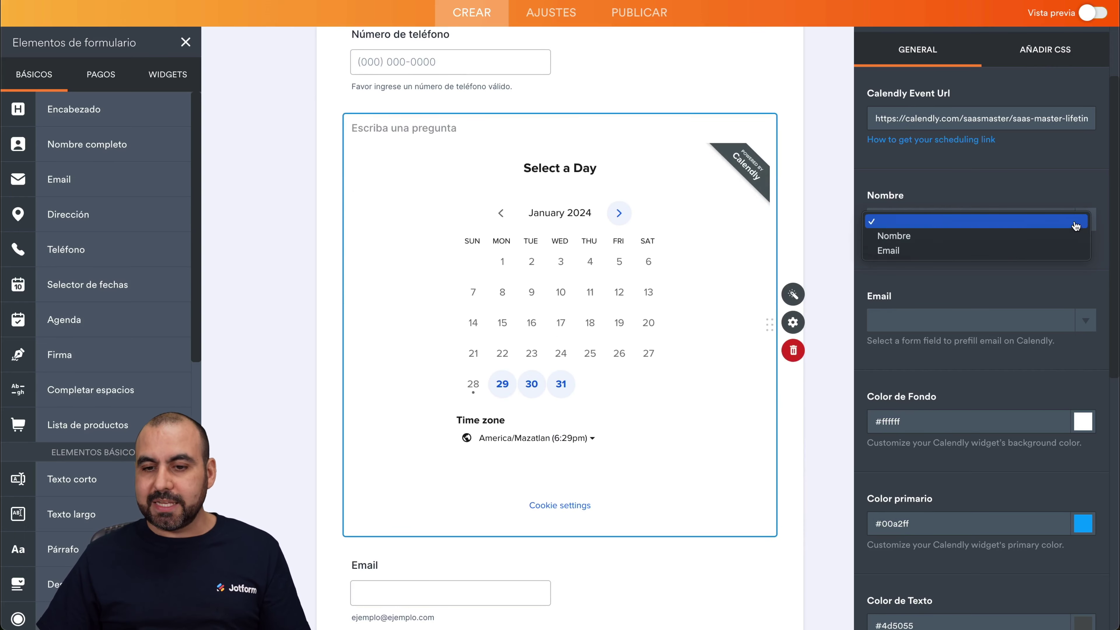
left_click(895, 236)
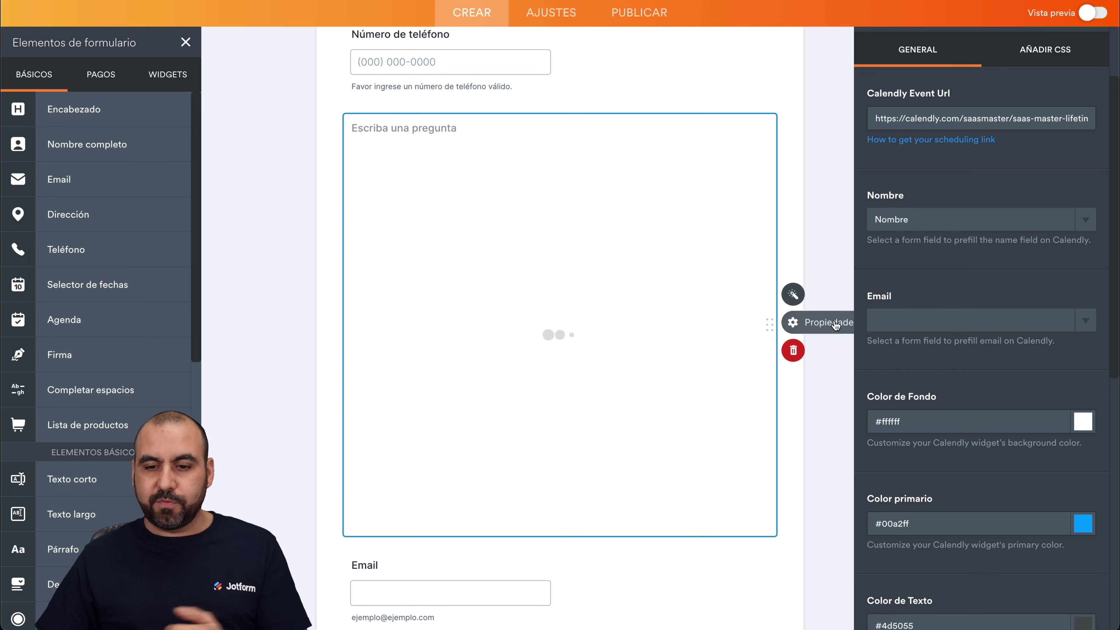
left_click(1040, 324)
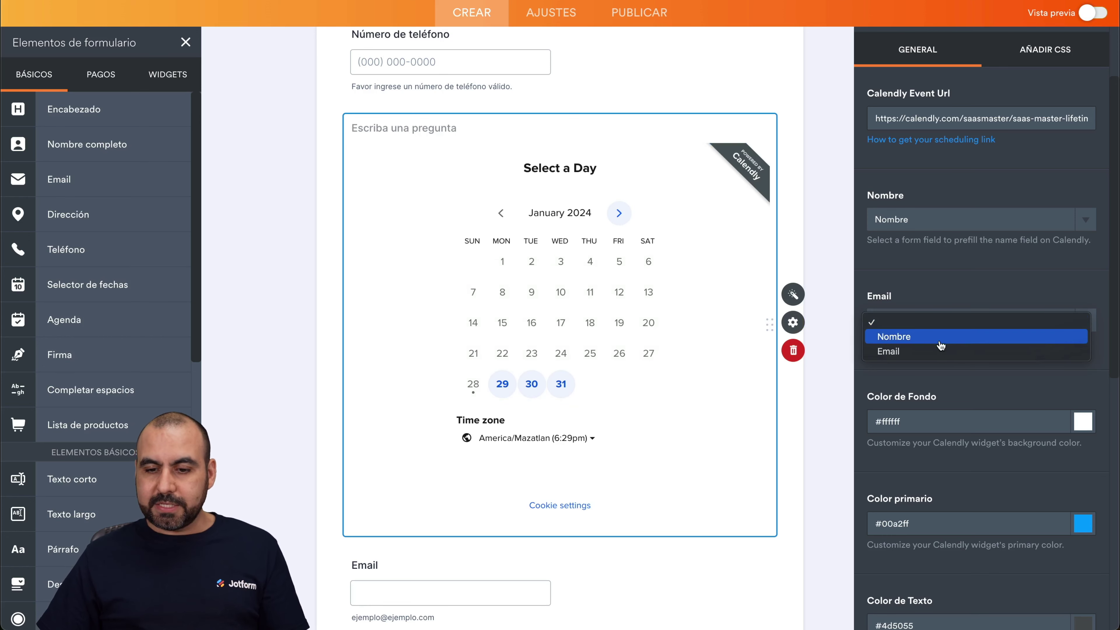
left_click(935, 350)
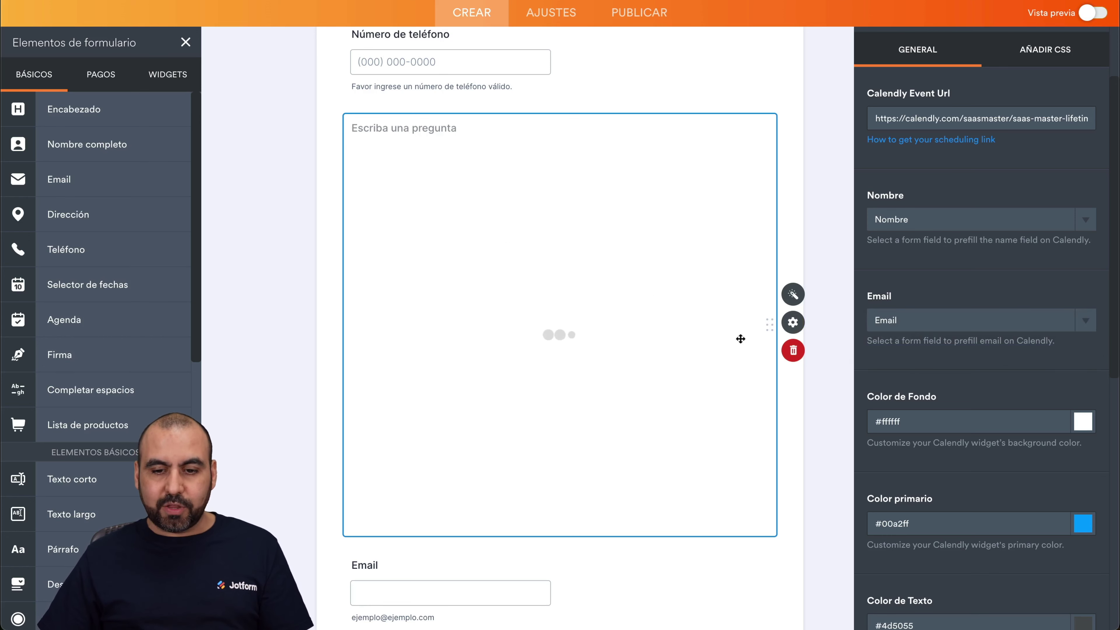
left_click(739, 601)
left_click_drag(776, 584, 740, 142)
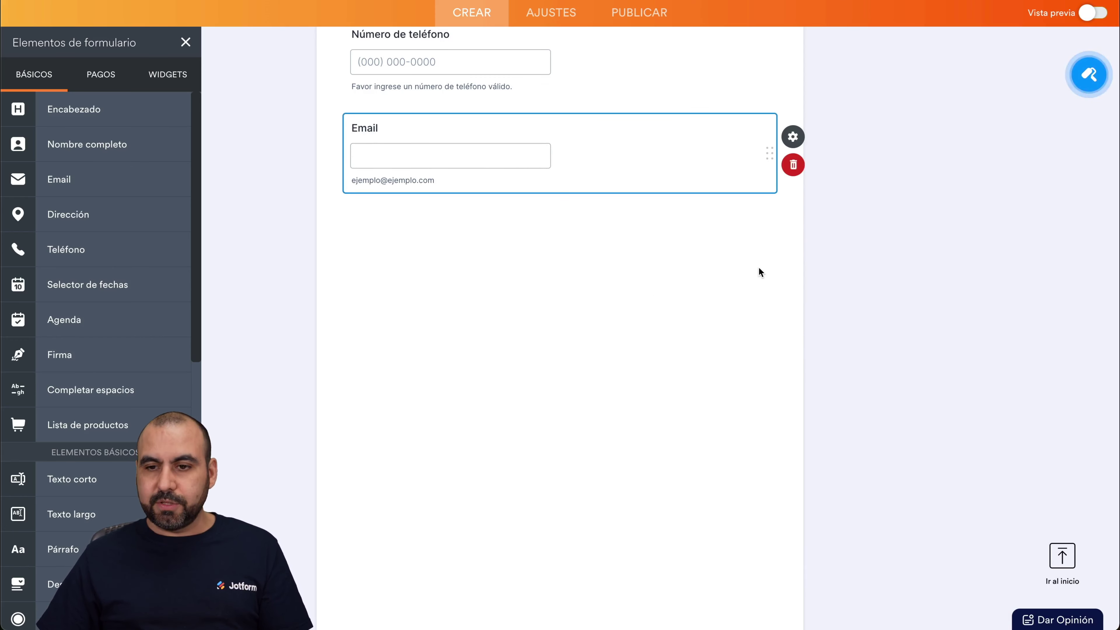
Preview the form and fill in a test name, phone number and email address.
left_click(1093, 14)
left_click(425, 225)
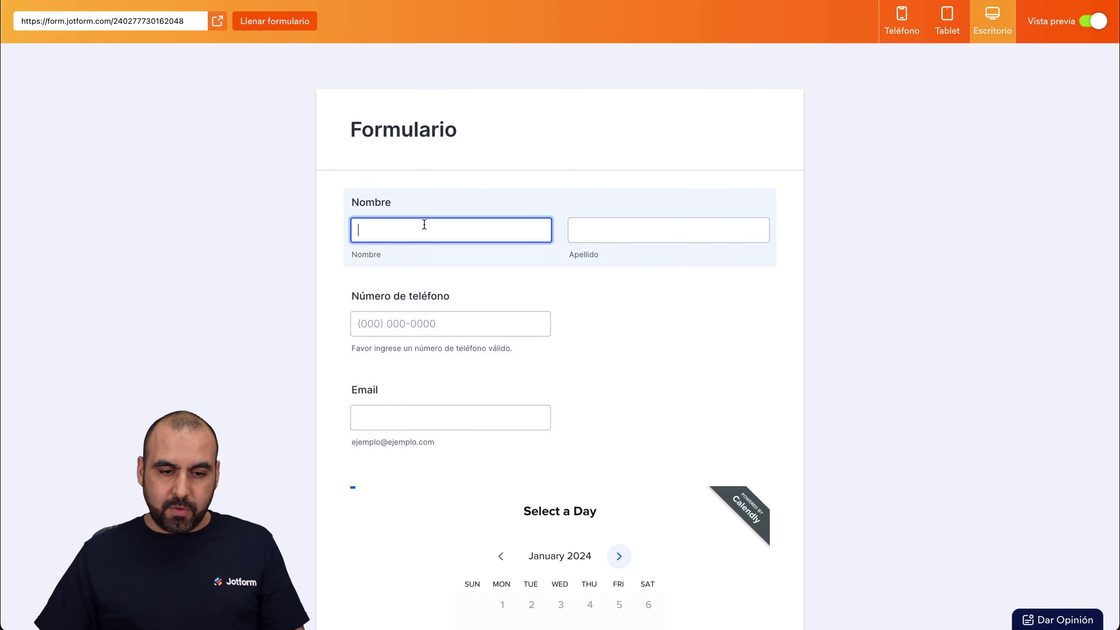
key("Tab")
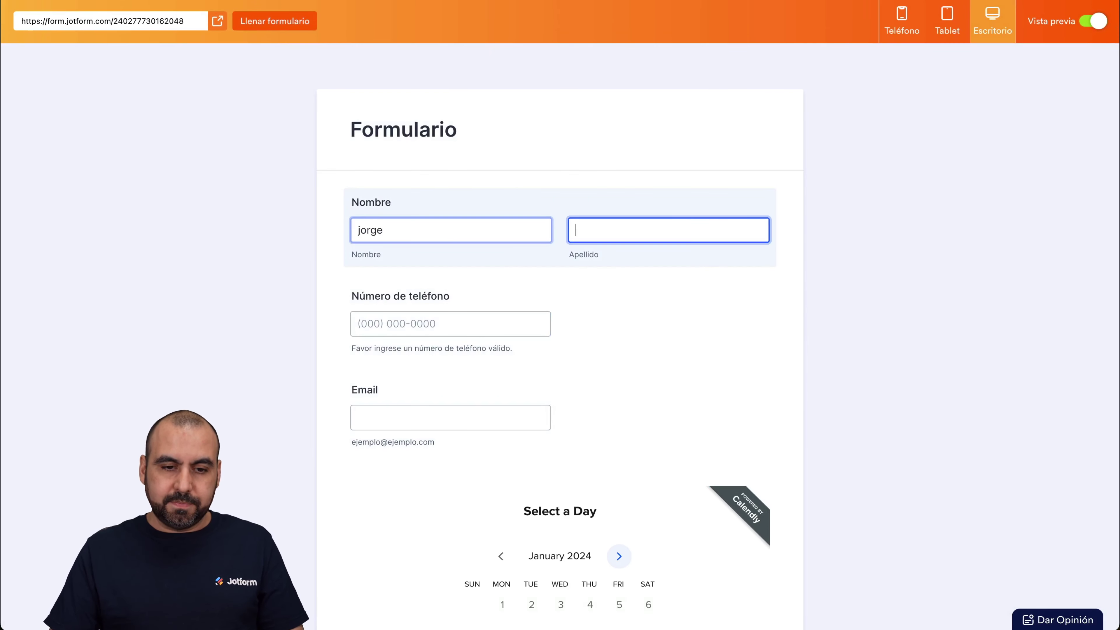
scroll(310, 303, "down", 4)
left_click(412, 153)
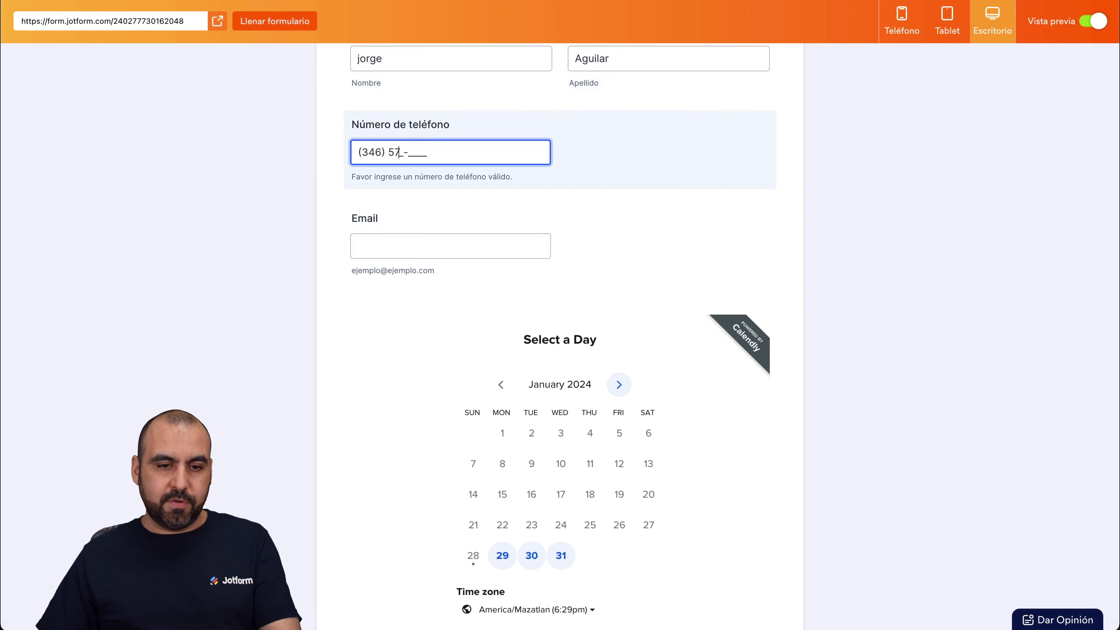
left_click(449, 237)
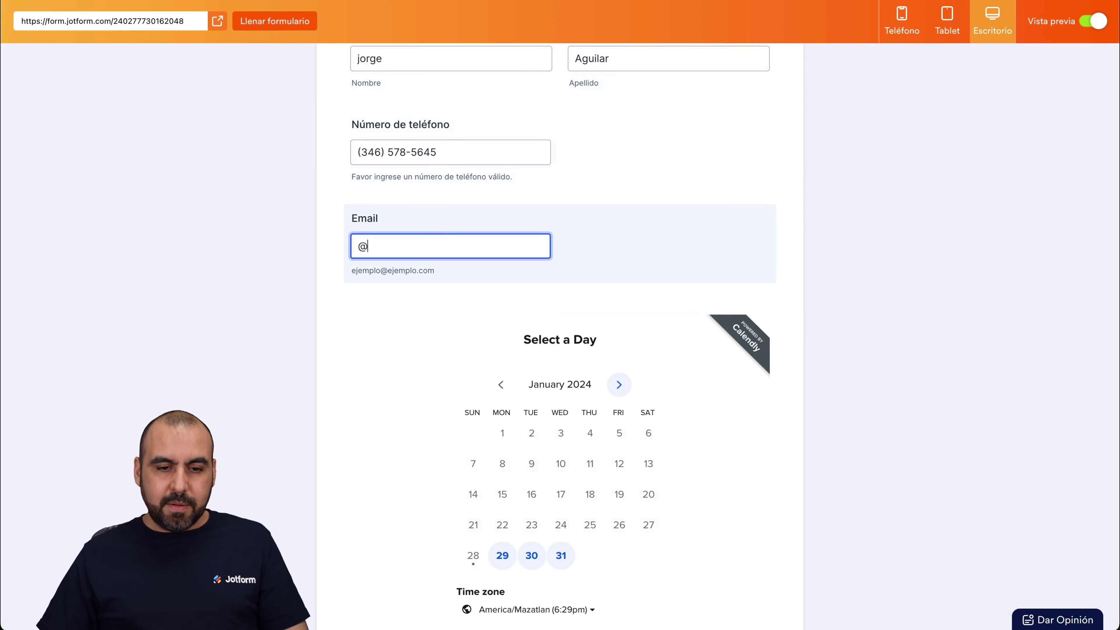
left_click(704, 258)
Pick January 30 at 9:00am in Calendly, check the prefilled details, then exit preview.
scroll(702, 260, "down", 3)
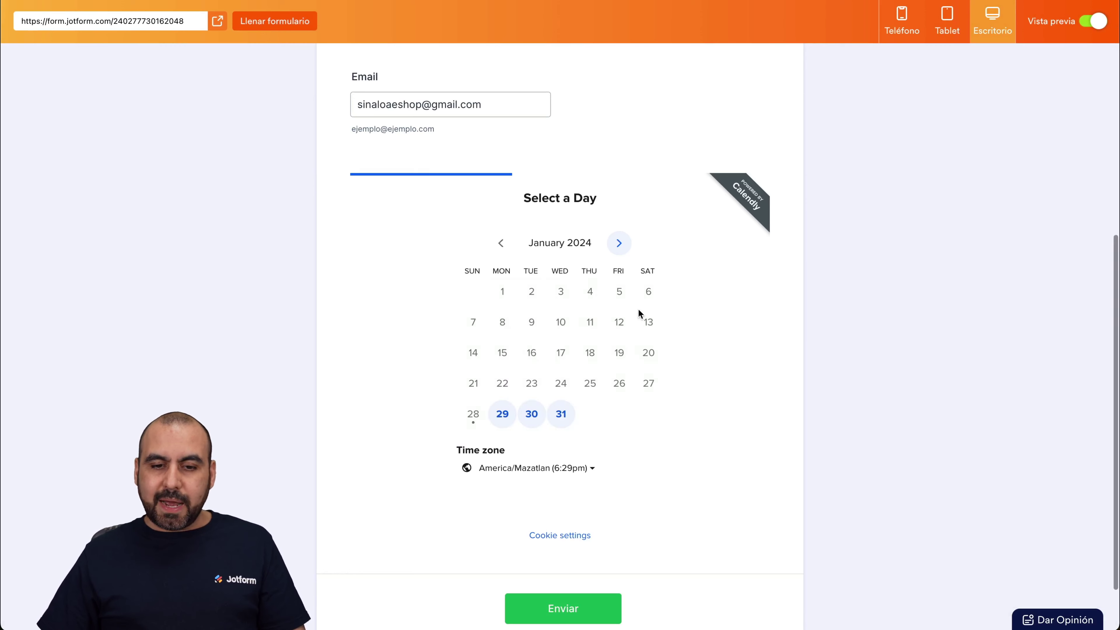
left_click(533, 415)
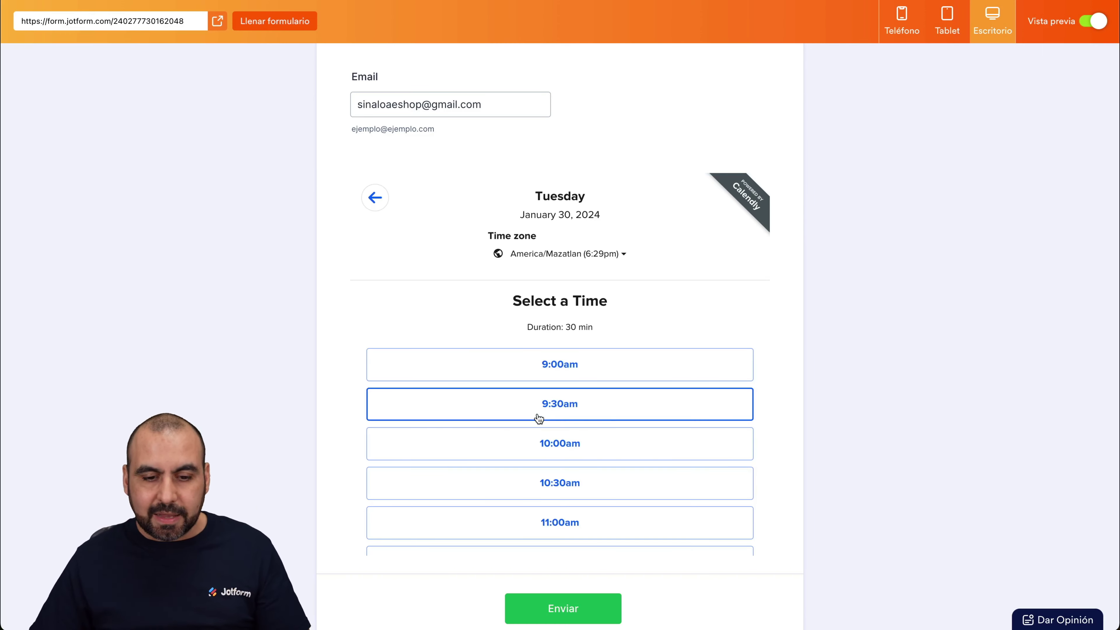
left_click(564, 364)
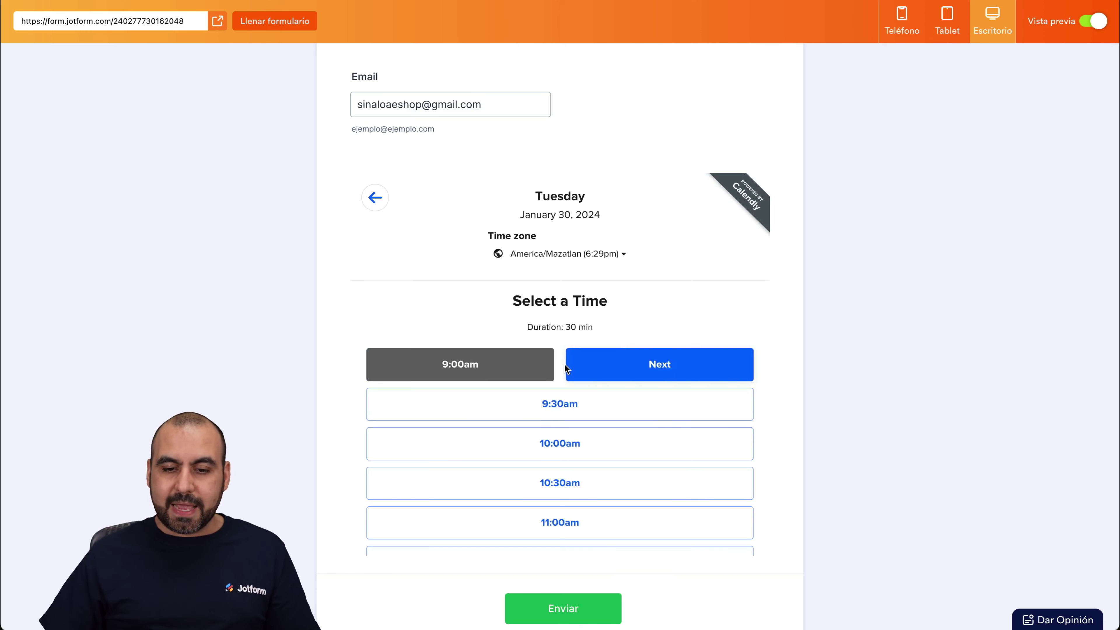
left_click(635, 374)
scroll(635, 375, "down", 3)
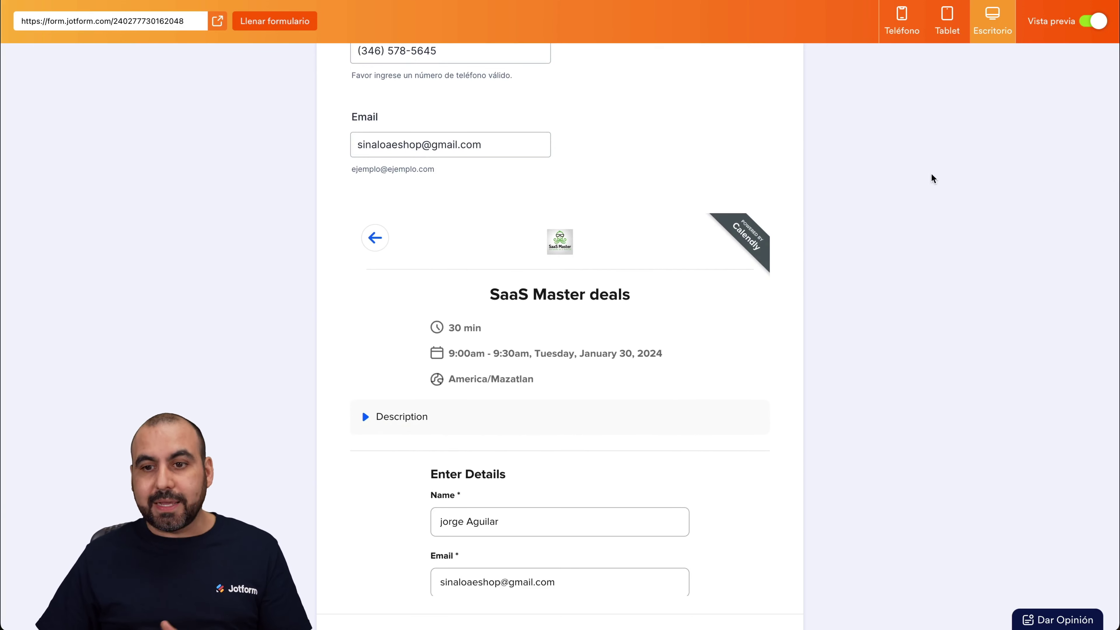
left_click(1092, 21)
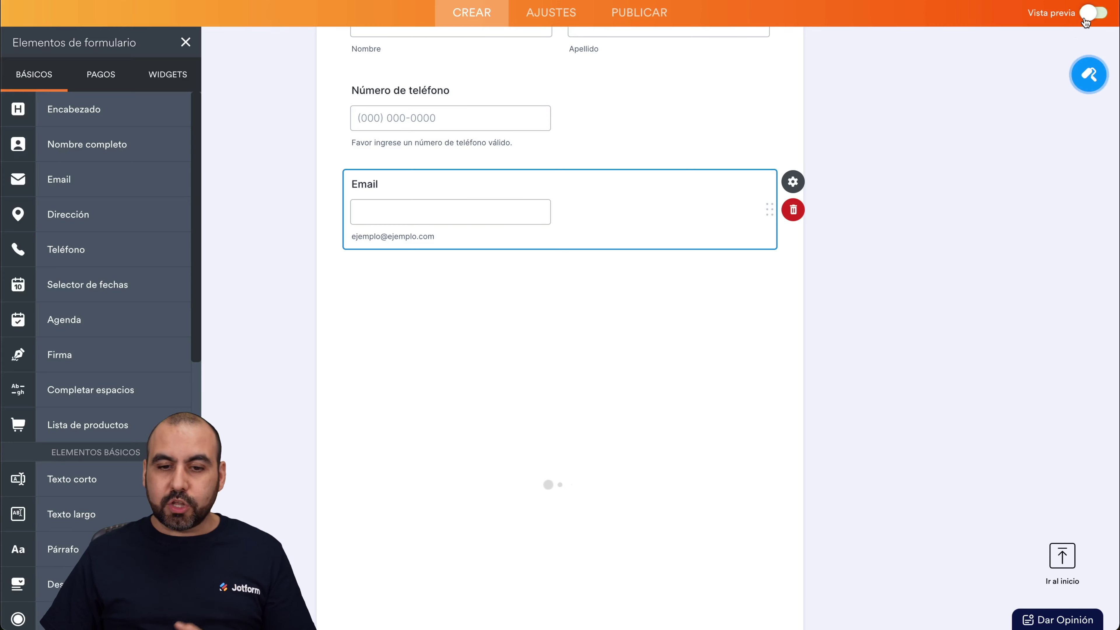
Change the Calendly widget's Color primario to green #00ff9d.
left_click(703, 353)
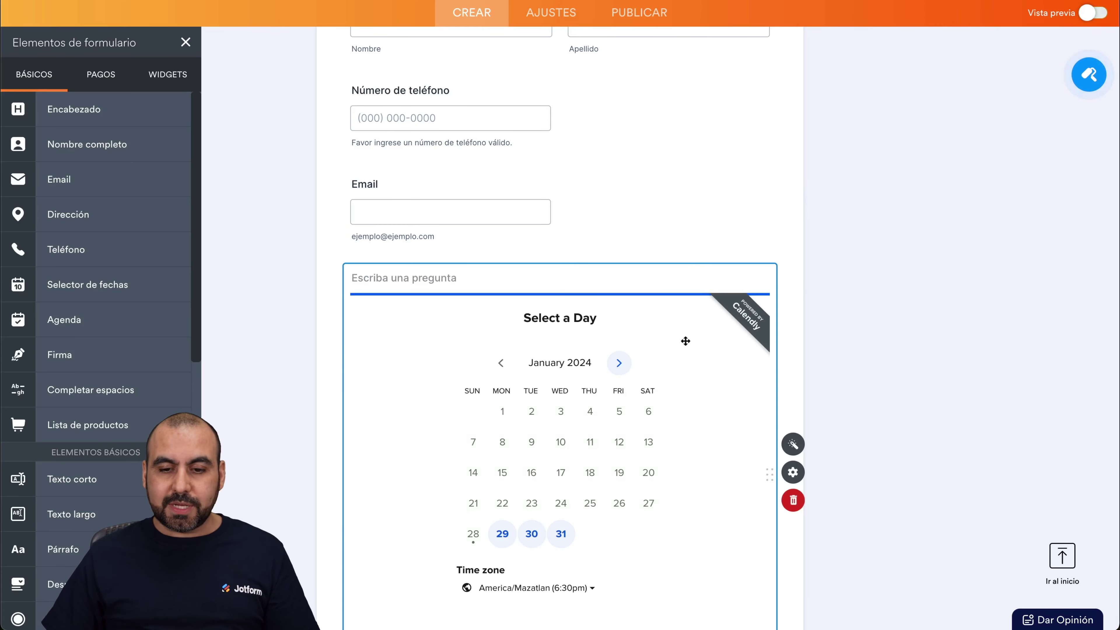
left_click(793, 447)
scroll(977, 388, "down", 3)
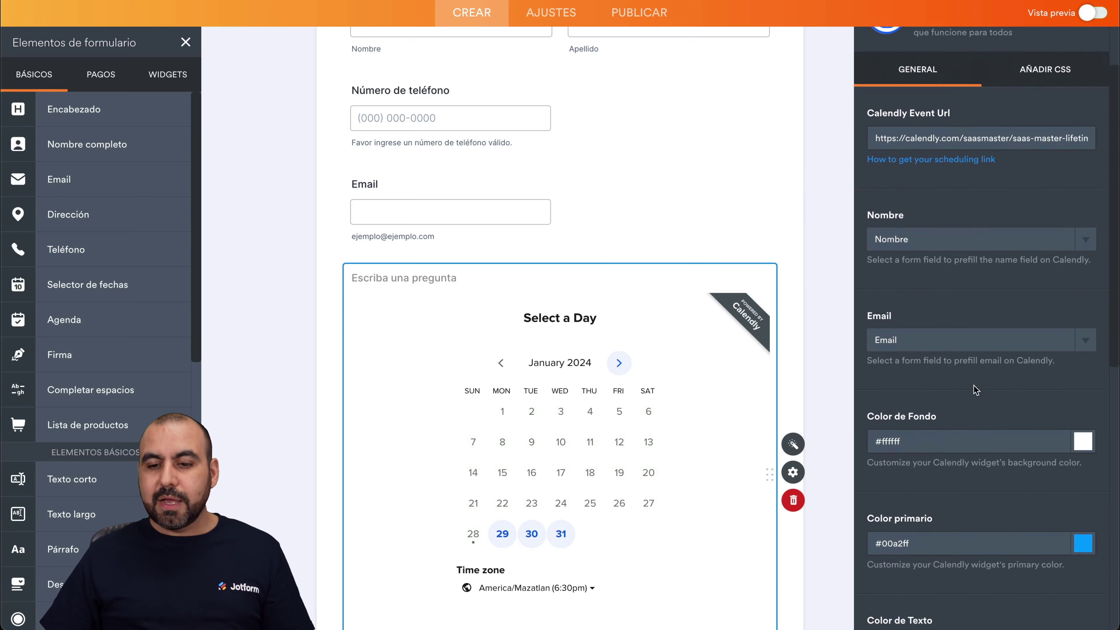
scroll(954, 327, "down", 3)
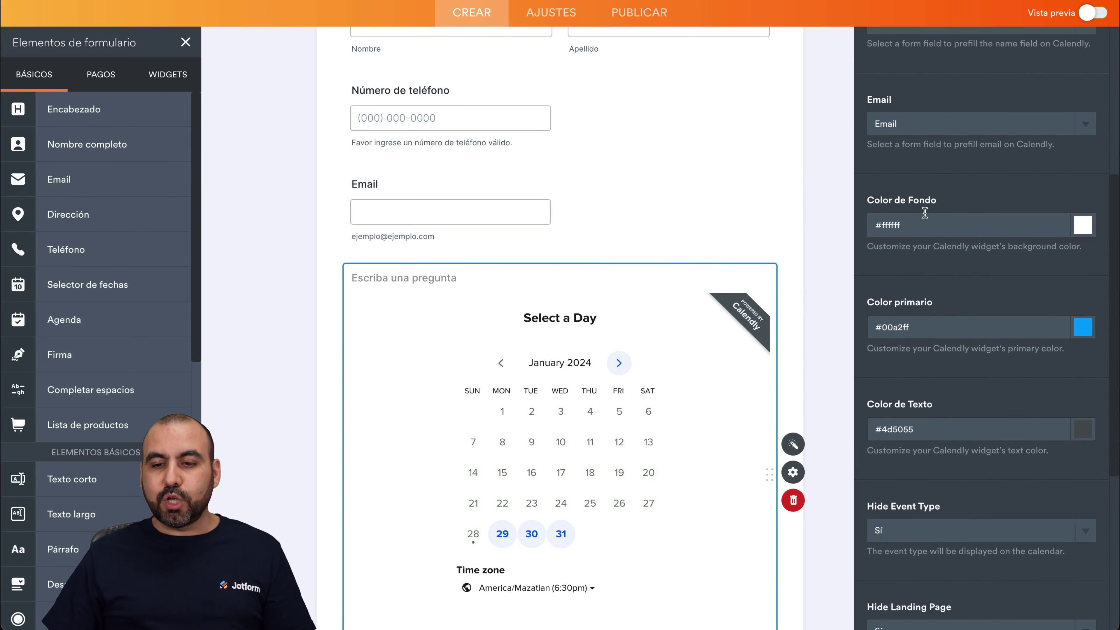
scroll(820, 328, "down", 2)
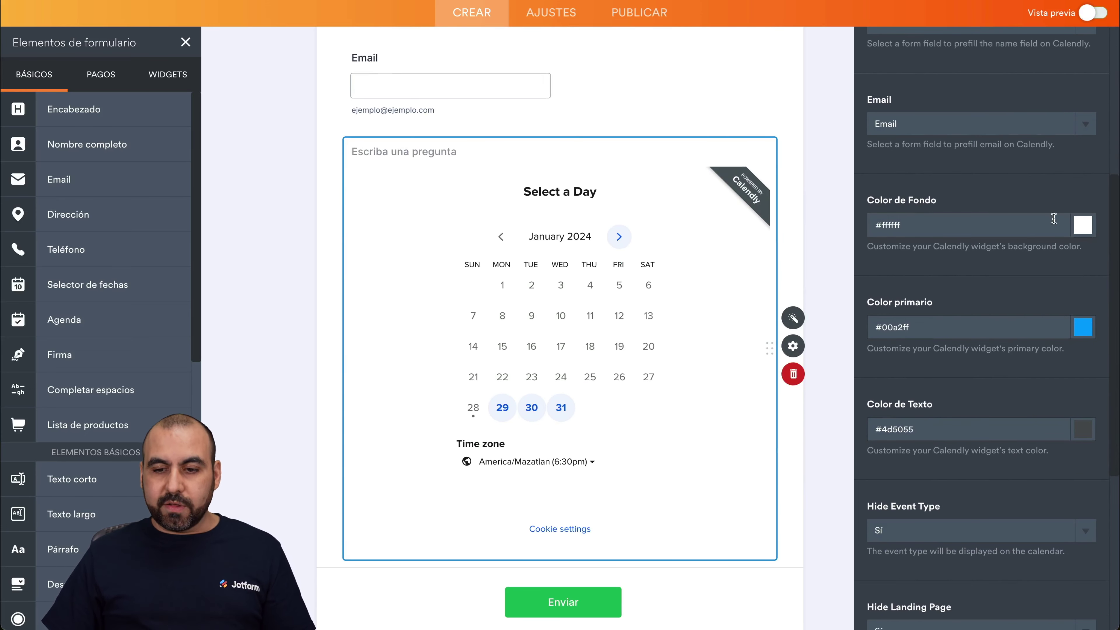
left_click(1080, 326)
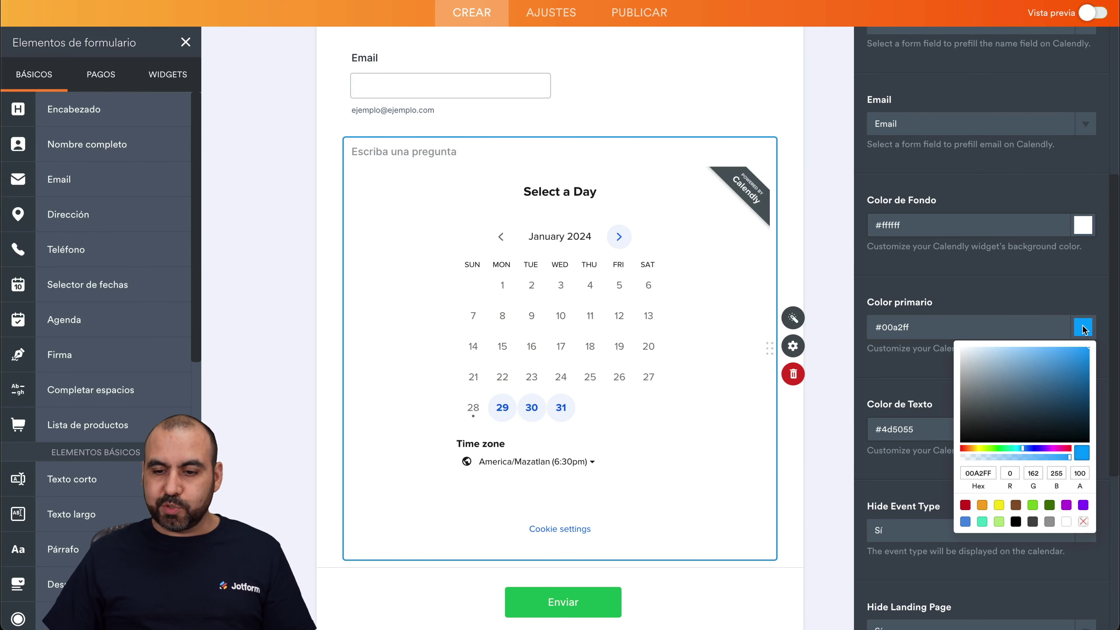
left_click(1010, 448)
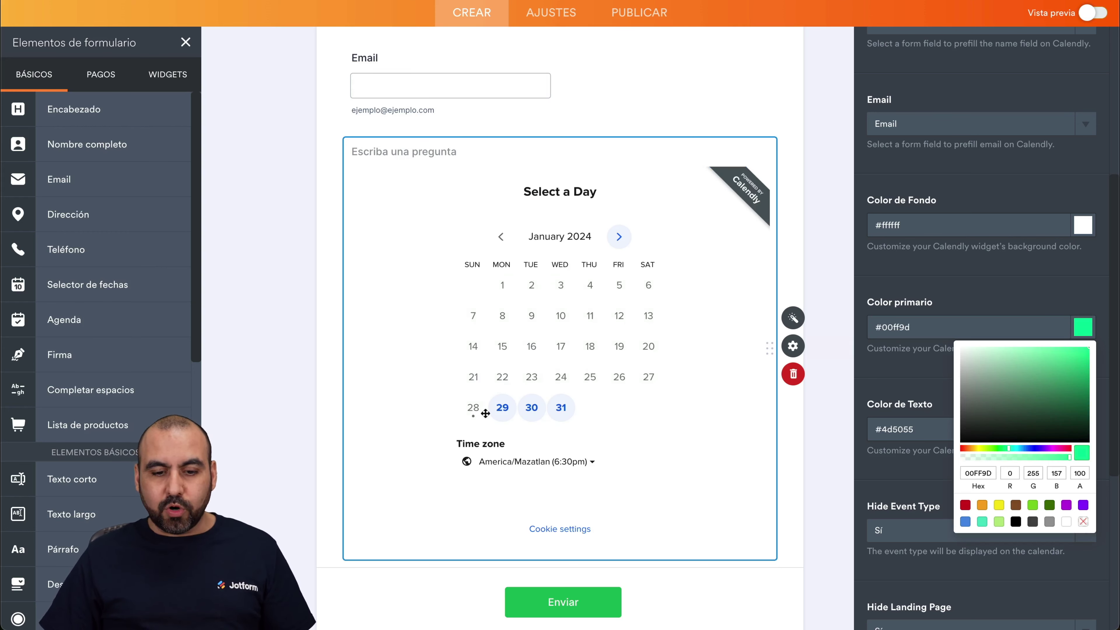
left_click(1014, 281)
scroll(1013, 280, "down", 4)
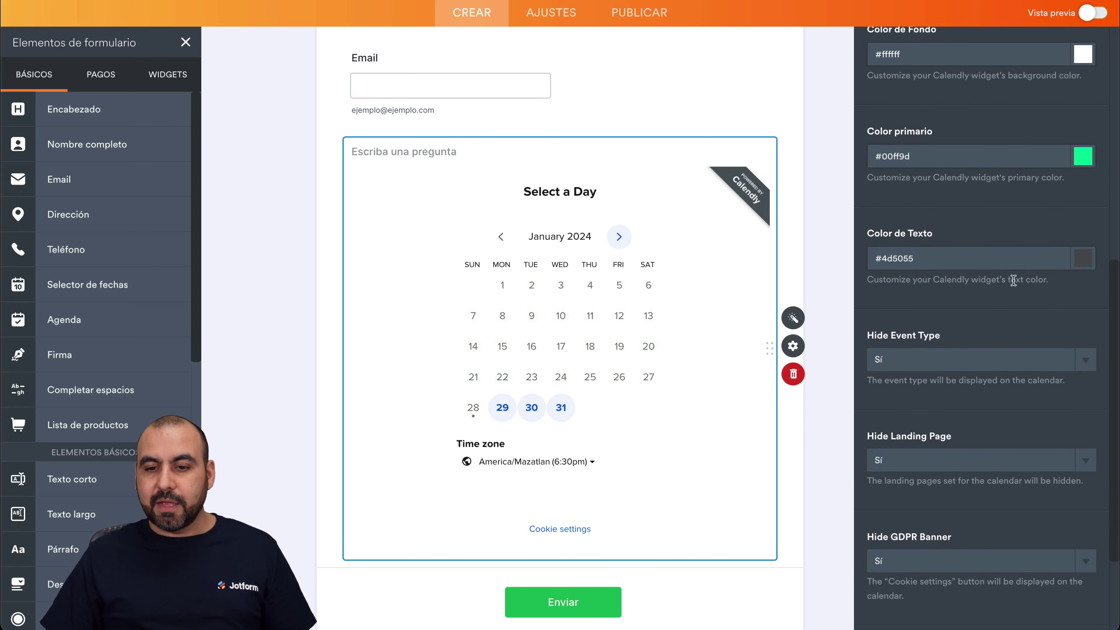
scroll(1023, 279, "down", 3)
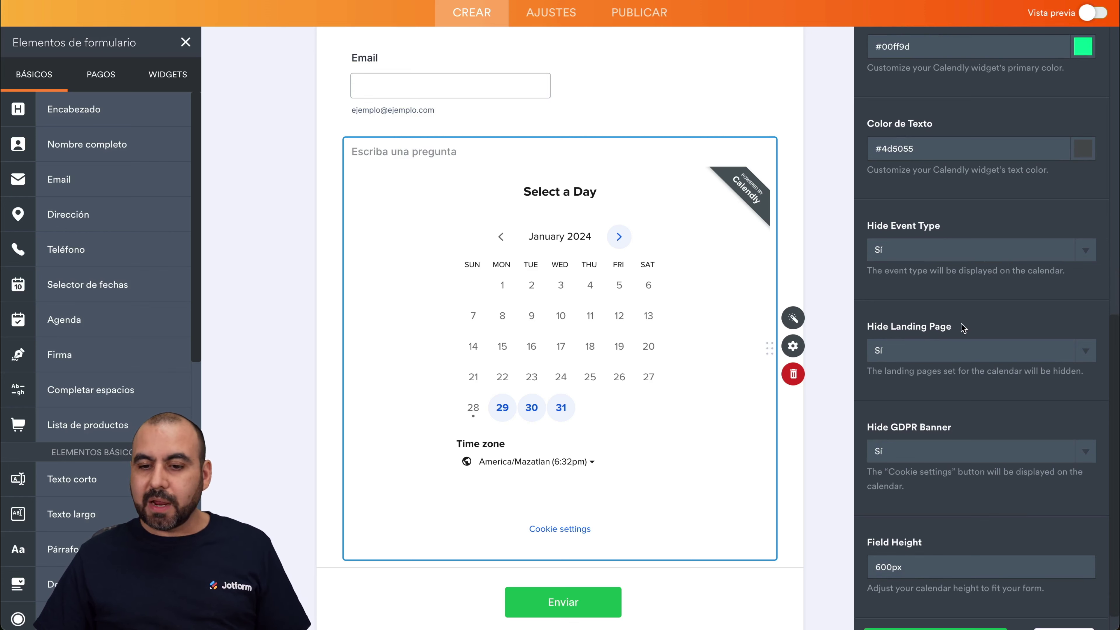
left_click(1018, 356)
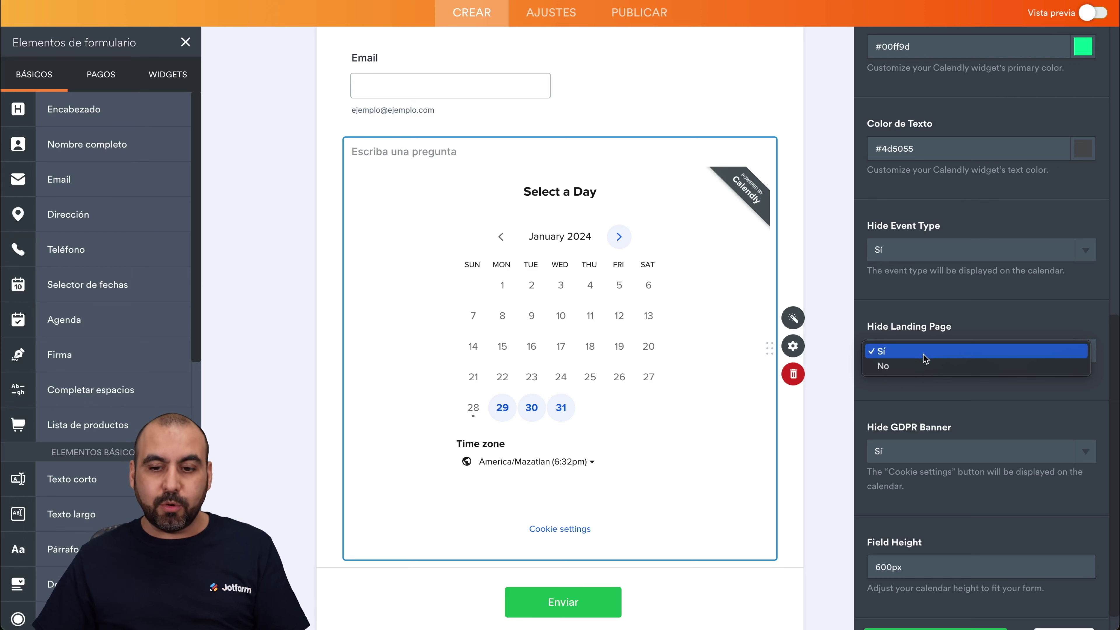
Set the Calendly widget's Hide Landing Page option to Sí.
left_click(920, 366)
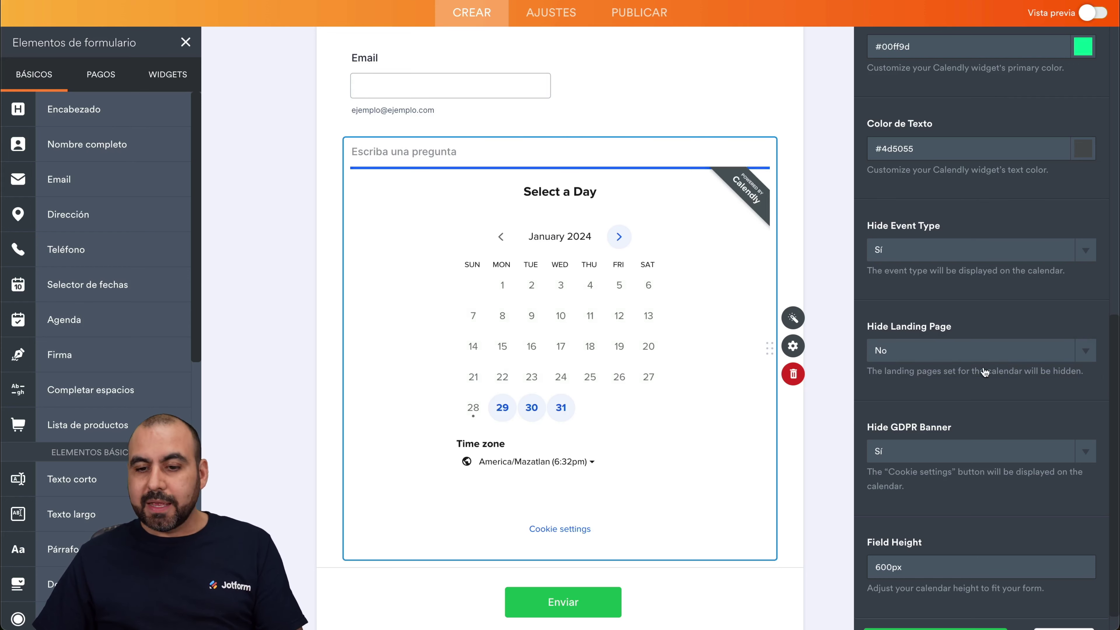
left_click(954, 348)
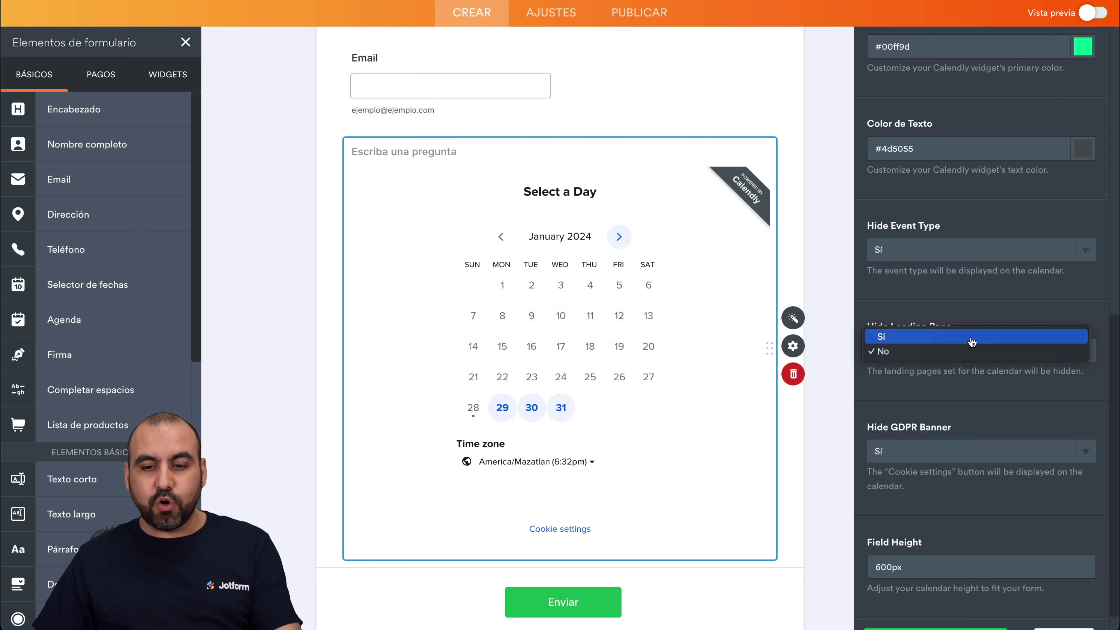
left_click(952, 343)
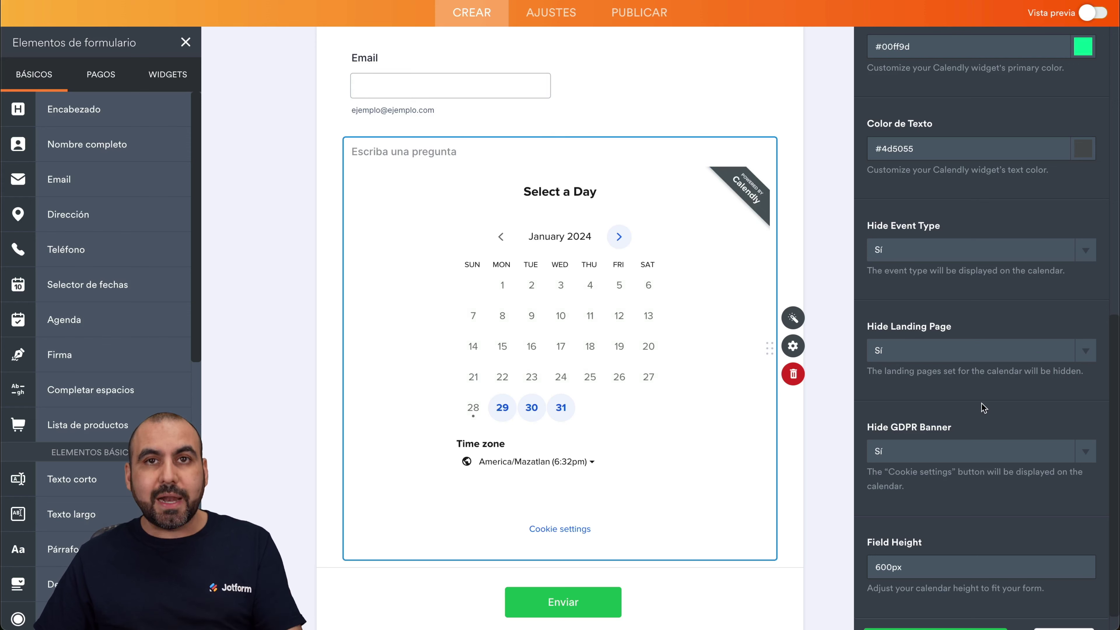
Change the calendar's Field Height from 600px to 800px.
scroll(995, 408, "down", 1)
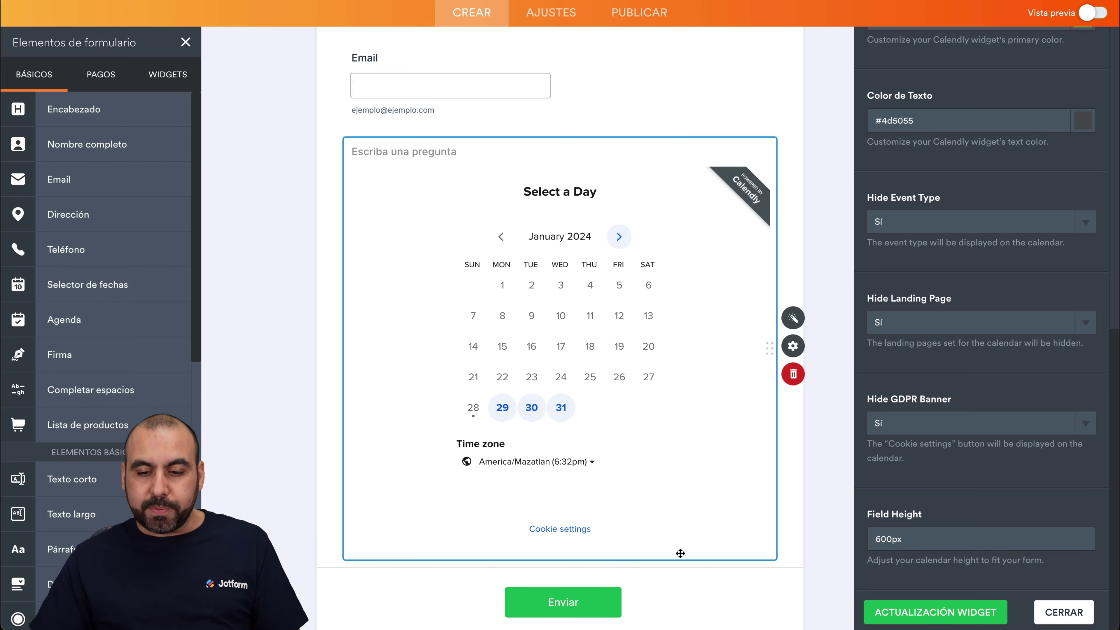
left_click(879, 539)
key("BackSpace")
type("8")
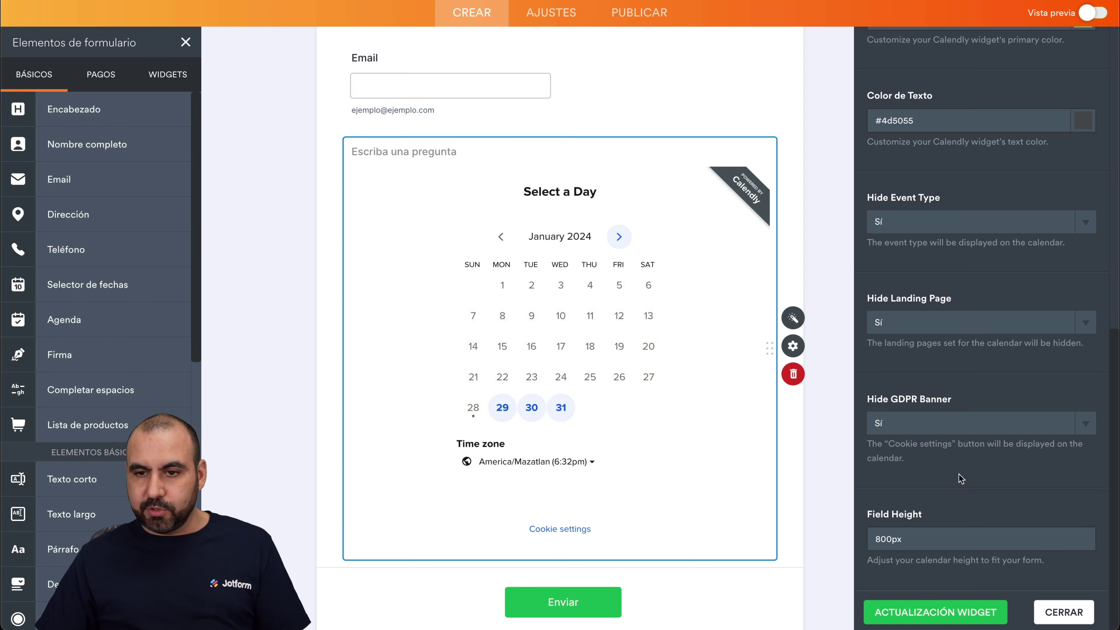
scroll(961, 479, "up", 10)
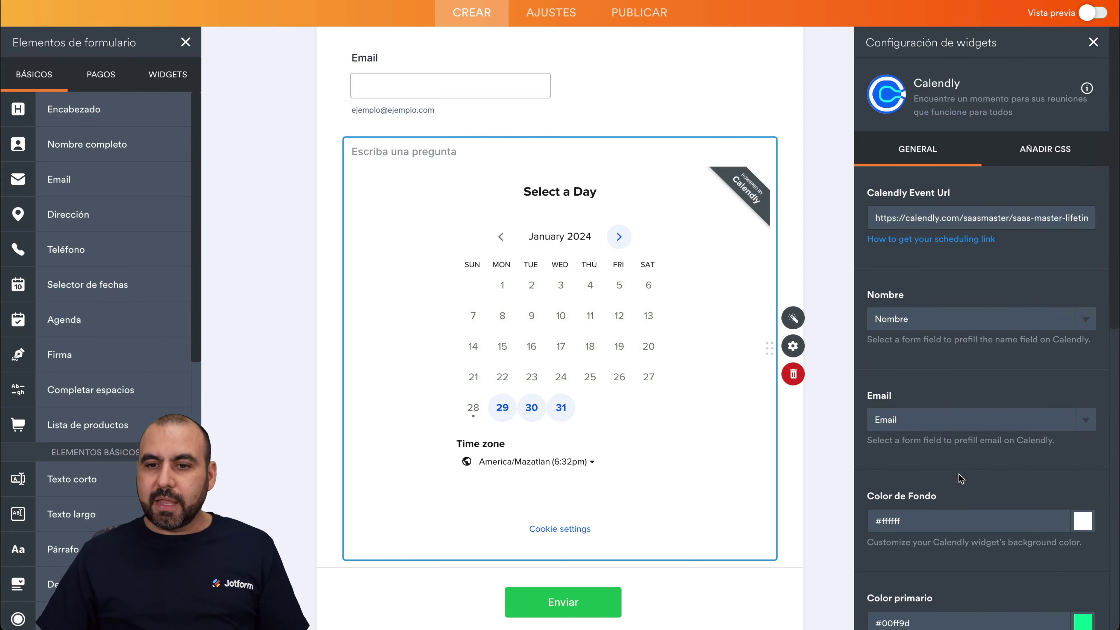
Close the widget settings and open the Calendly field's Propiedades panel.
left_click(1045, 150)
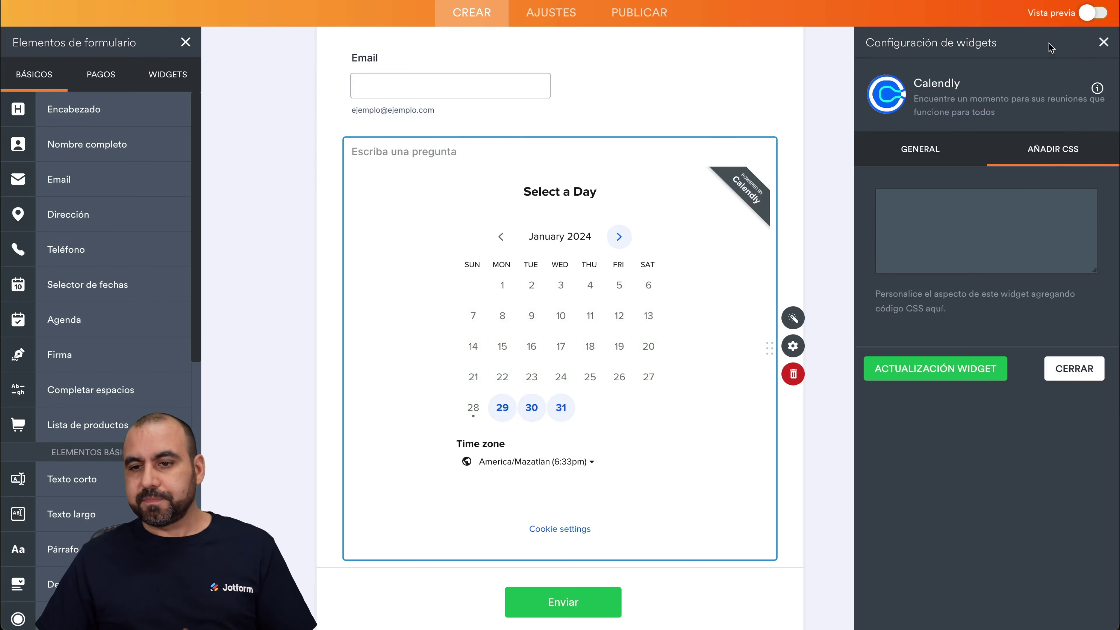
left_click(1104, 42)
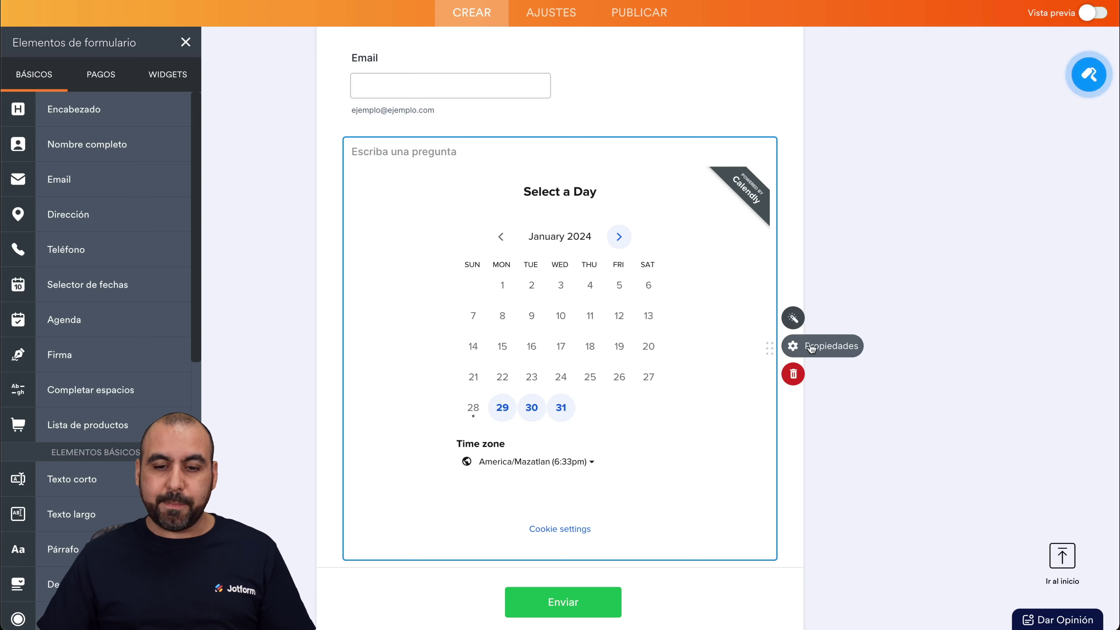
left_click(794, 348)
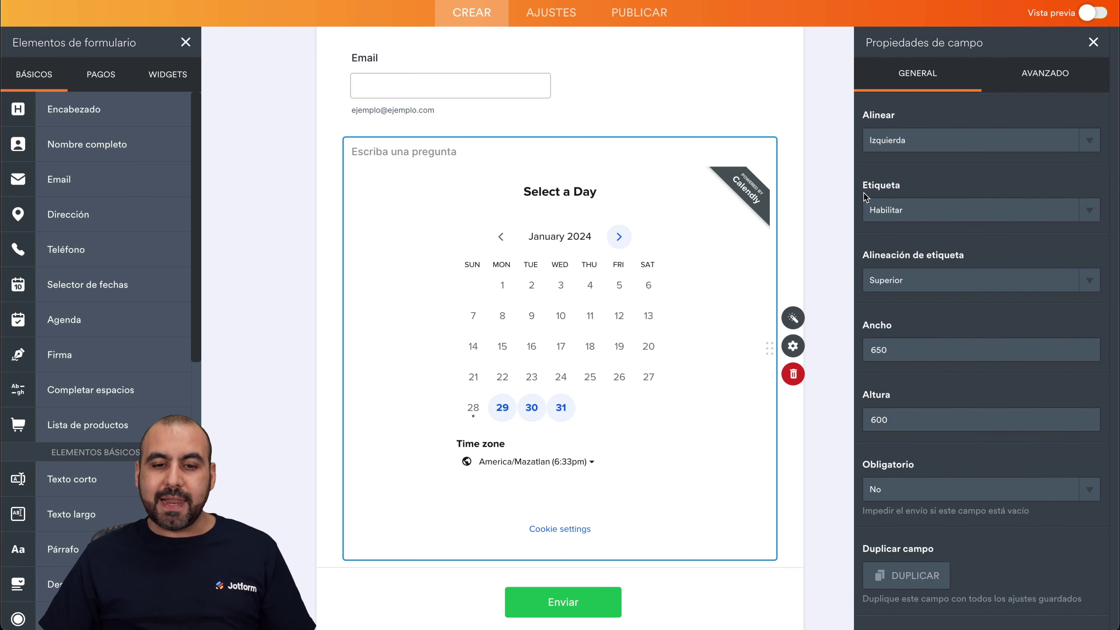
left_click(353, 153)
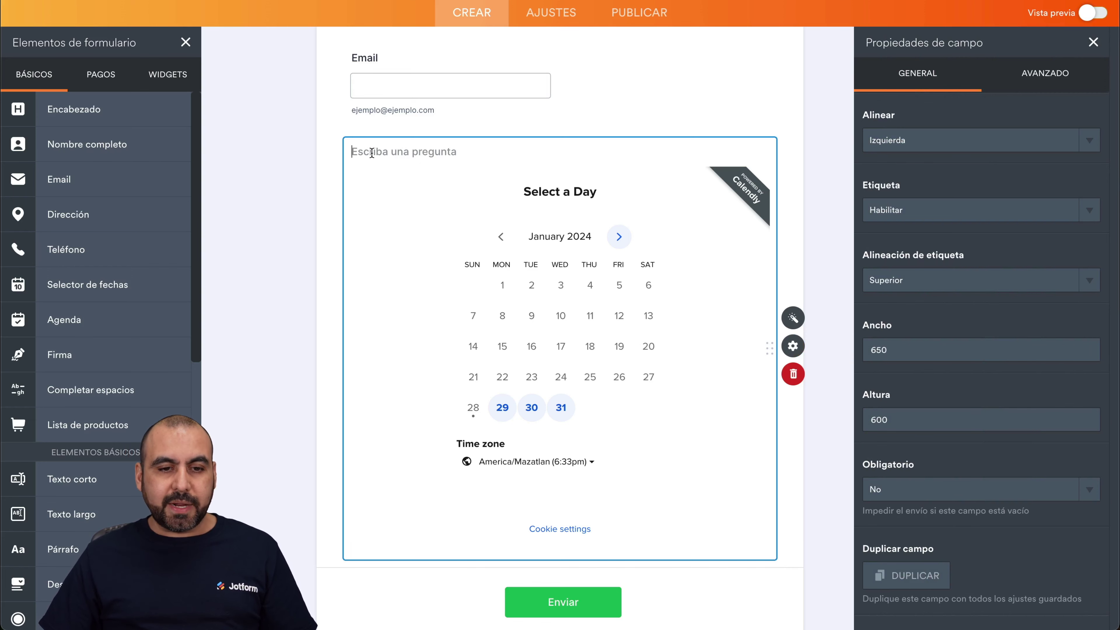
Set the field's Etiqueta to Deshabilitar, then switch it back to Habilitar.
left_click(944, 213)
left_click(918, 194)
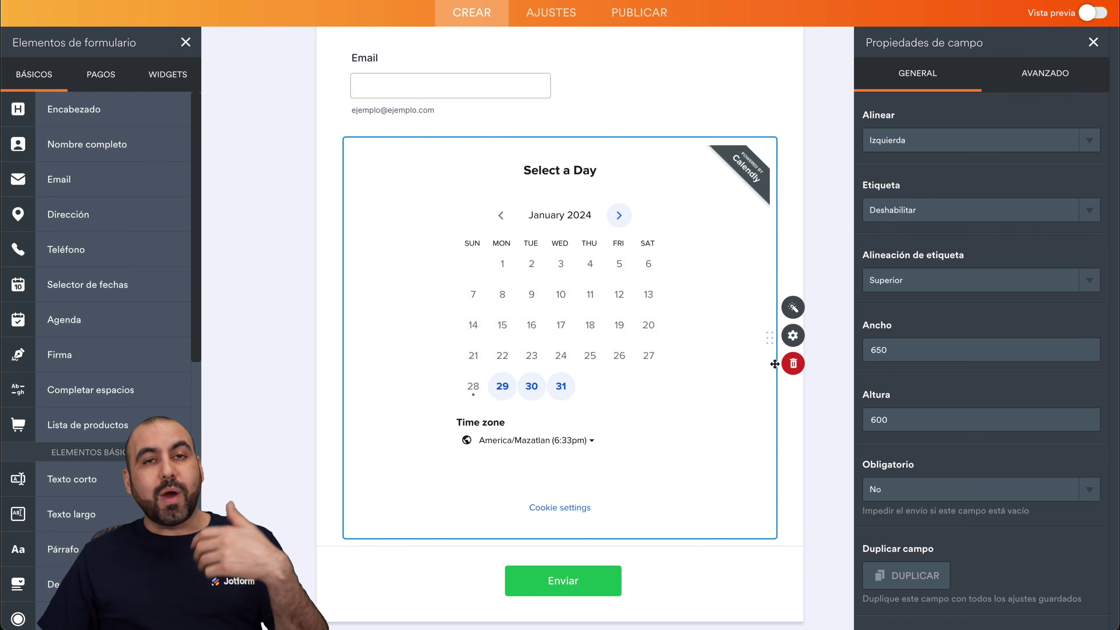
left_click(948, 210)
left_click(926, 224)
Label the Calendly booking field 'Agendar su cita aquí' and keep the label visible.
left_click(408, 153)
type("Agendar ")
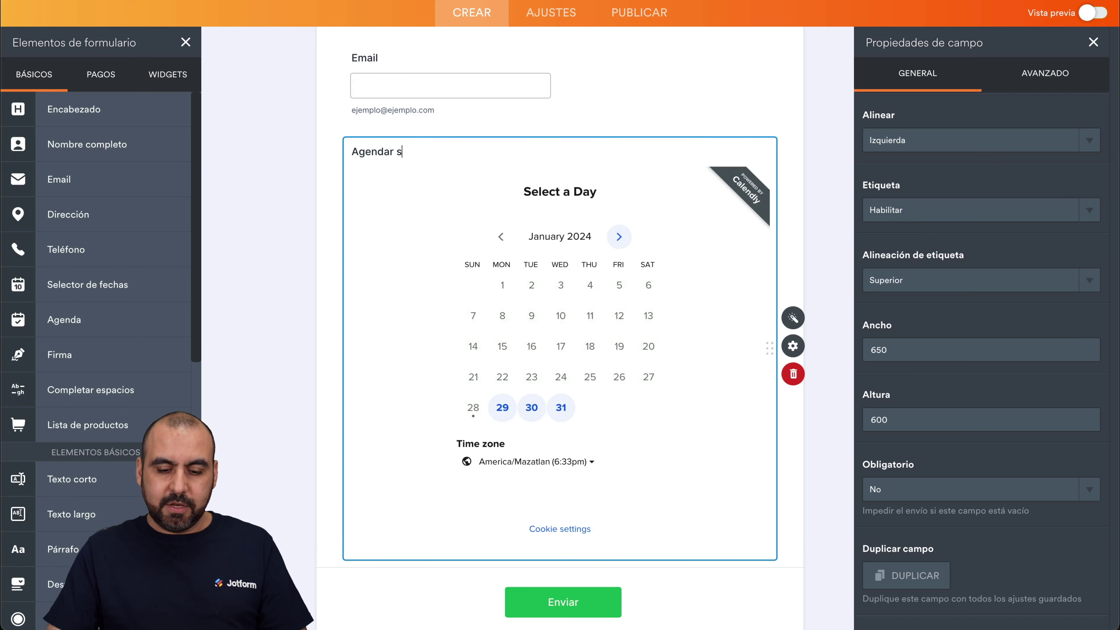
type("su cita aqui ")
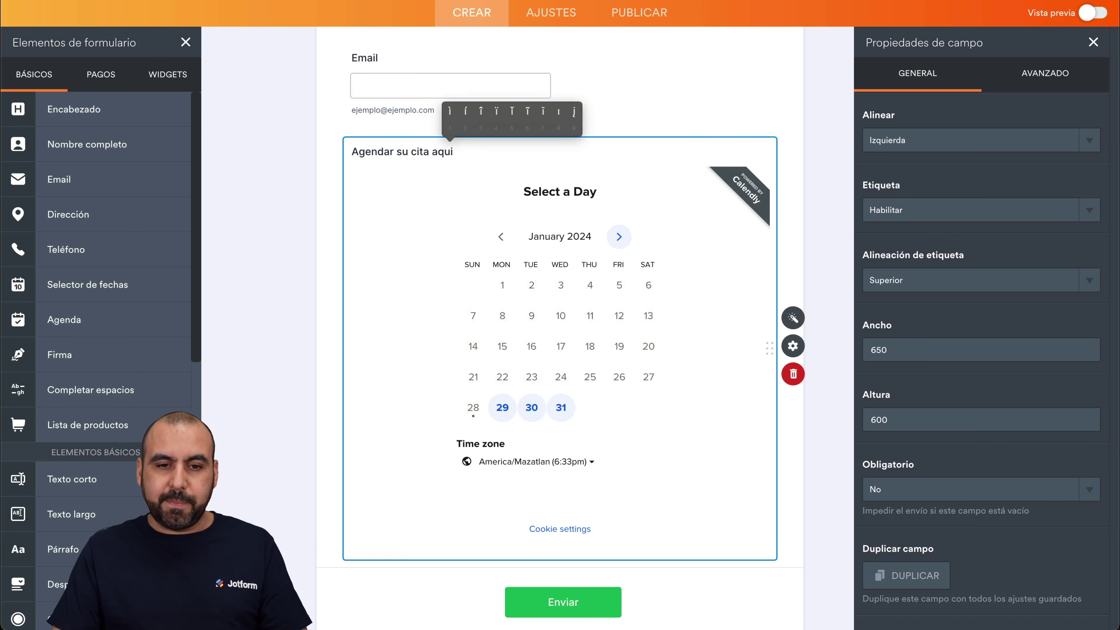
type("2")
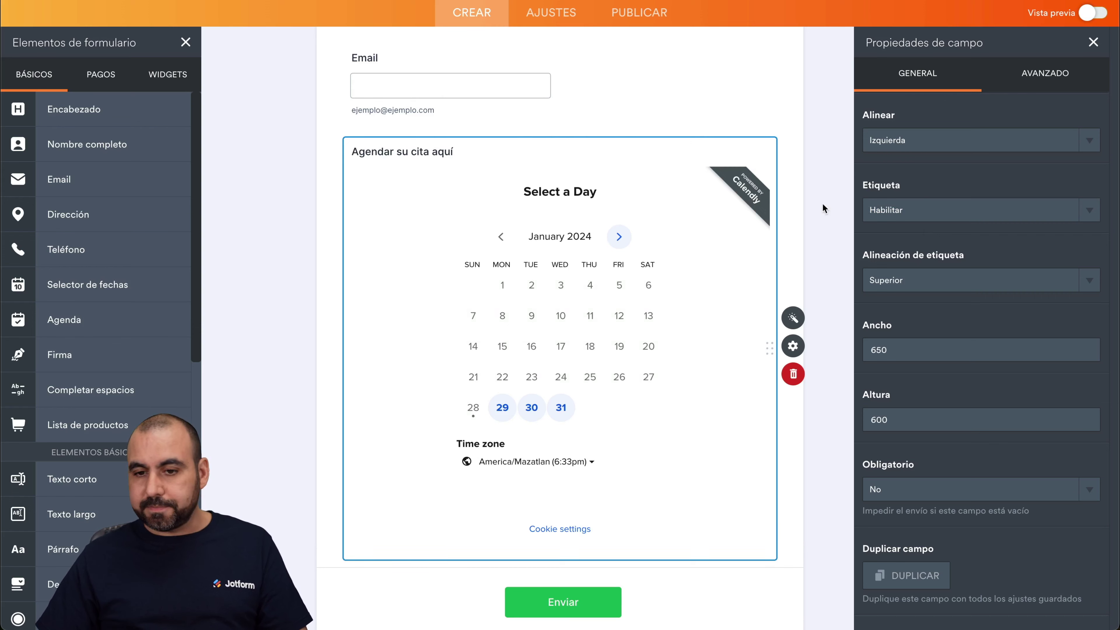
left_click(972, 208)
left_click(980, 167)
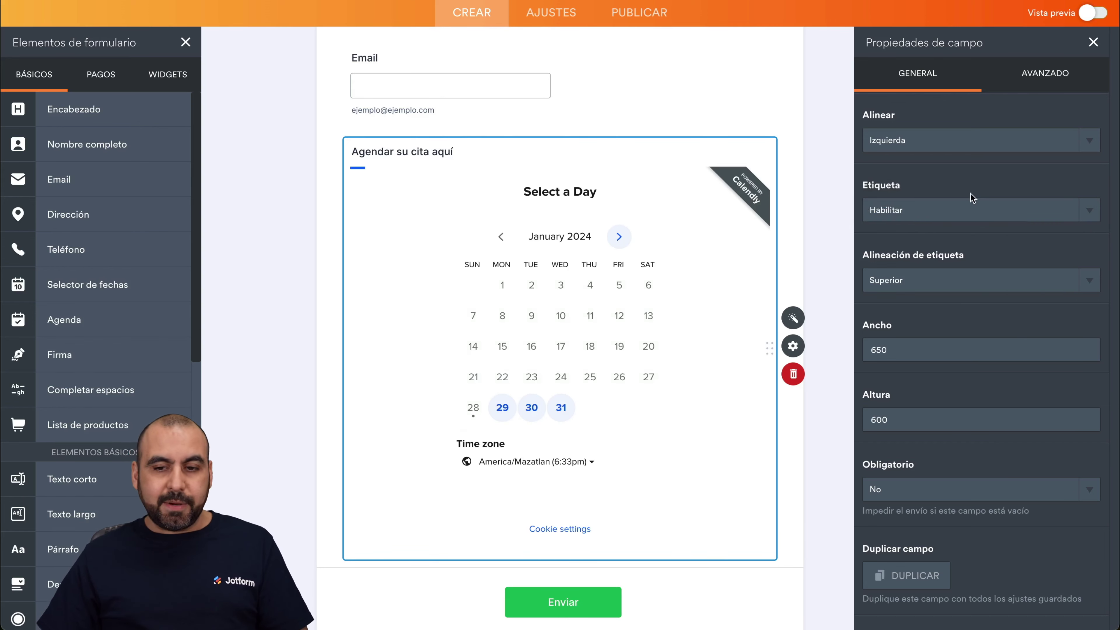
Try Derecha and Izquierda label alignment, then settle on Superior above the calendar.
left_click(941, 285)
left_click(947, 293)
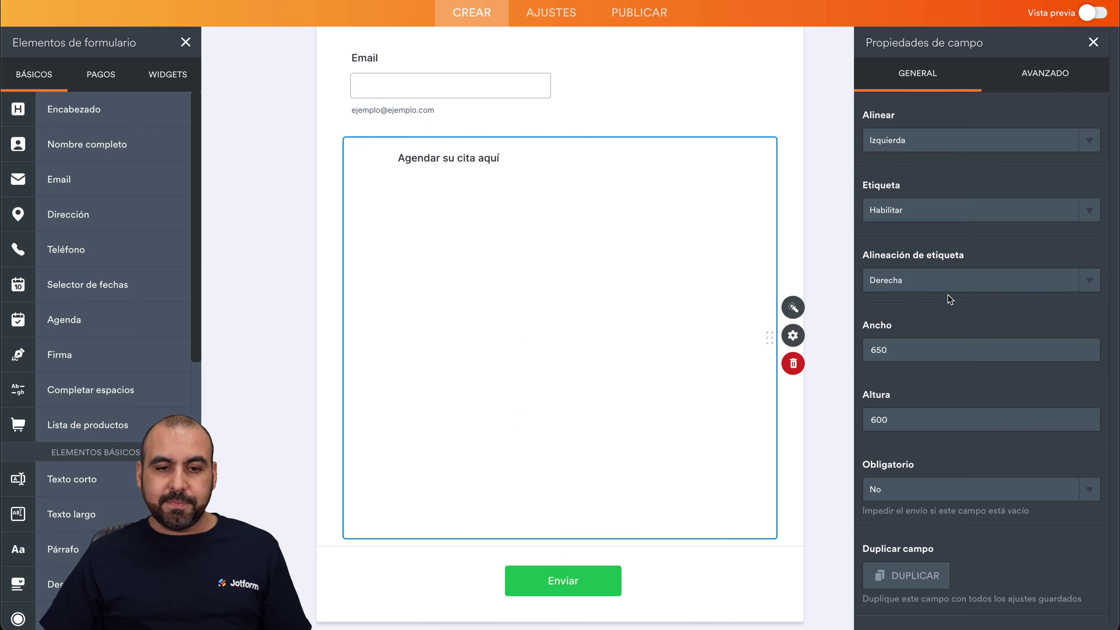
left_click(954, 286)
left_click(935, 299)
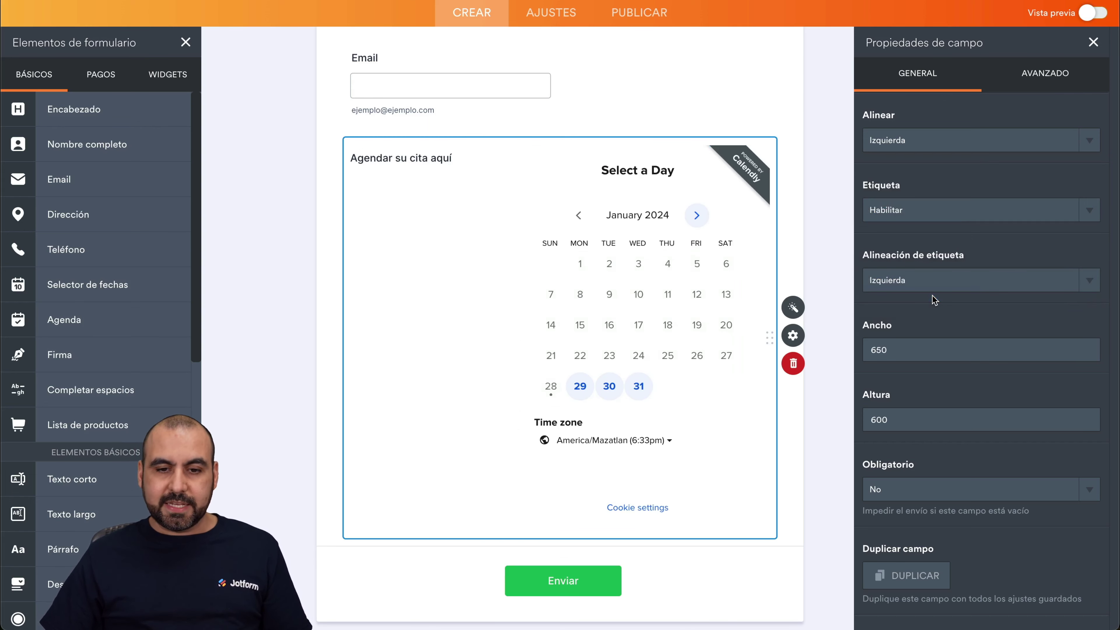
left_click(932, 280)
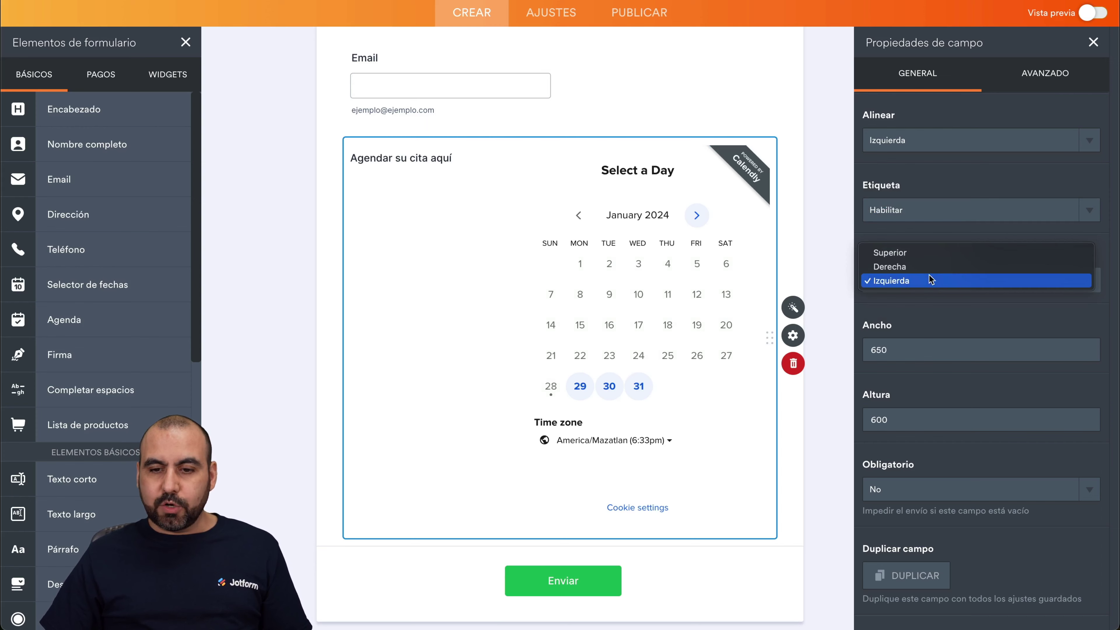
left_click(922, 251)
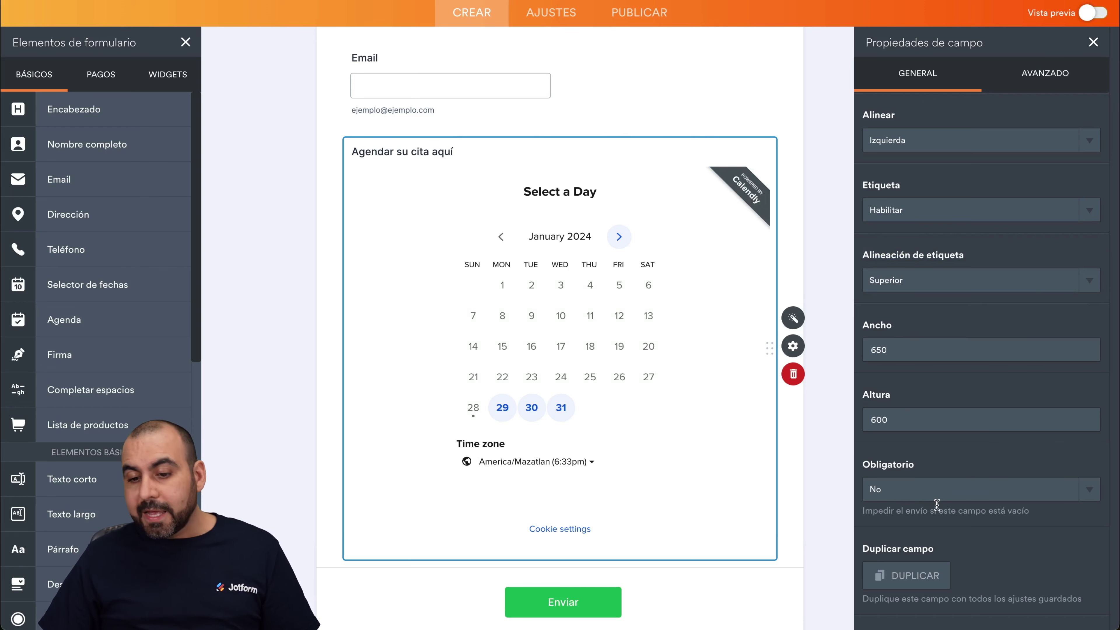
Set Obligatorio to Sí for the Calendly field, then show its AVANZADO properties.
left_click(930, 494)
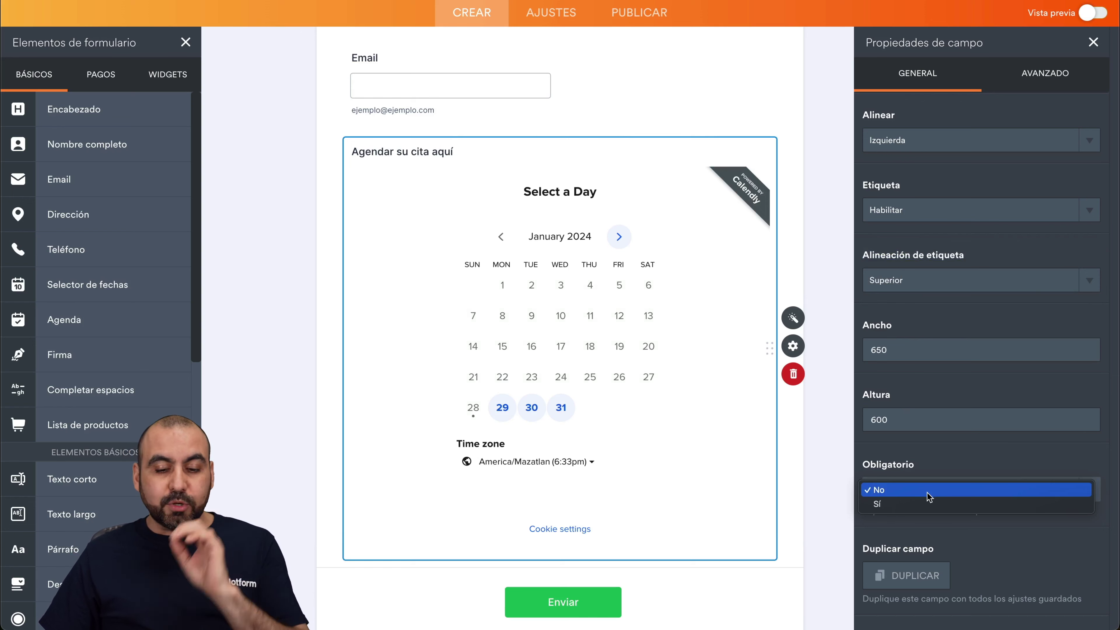
left_click(695, 325)
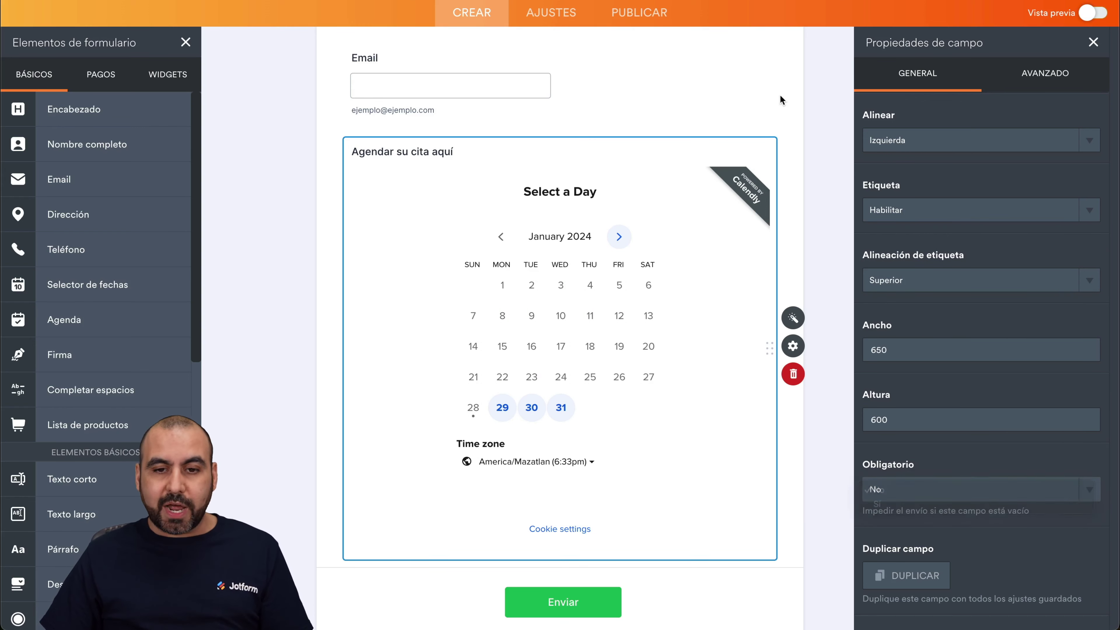
scroll(600, 88, "up", 5)
scroll(622, 226, "down", 7)
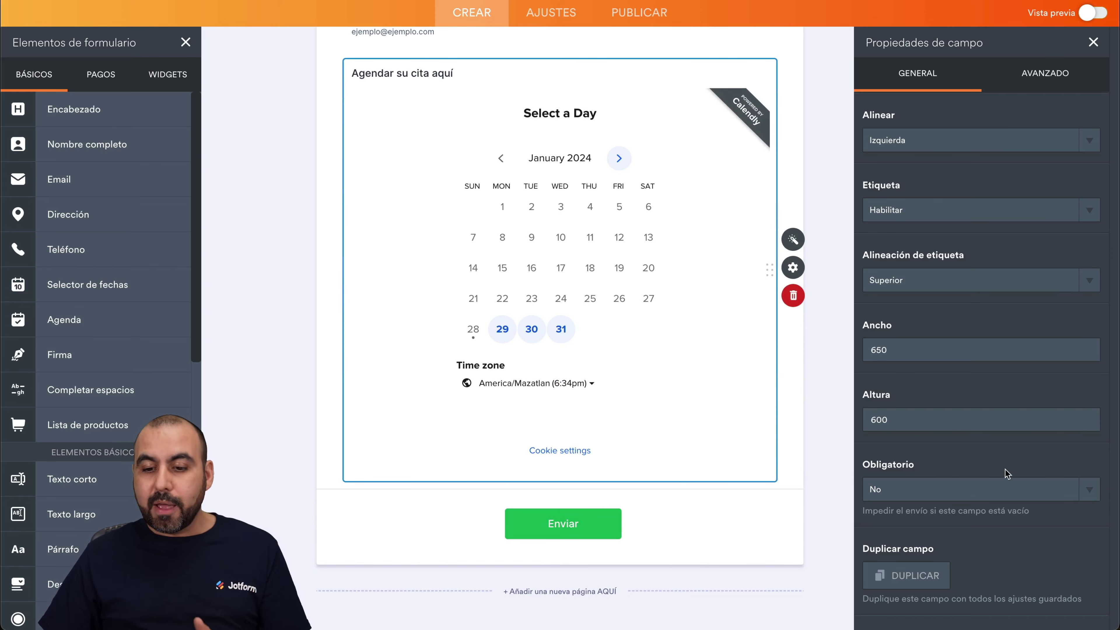
left_click(997, 485)
left_click(953, 506)
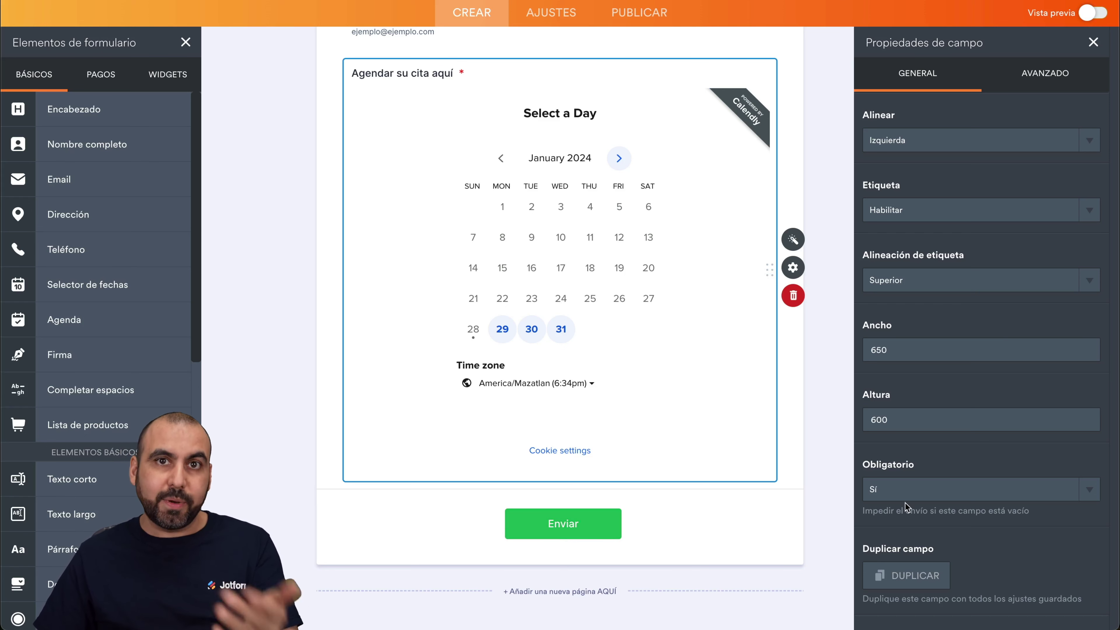
left_click(1039, 72)
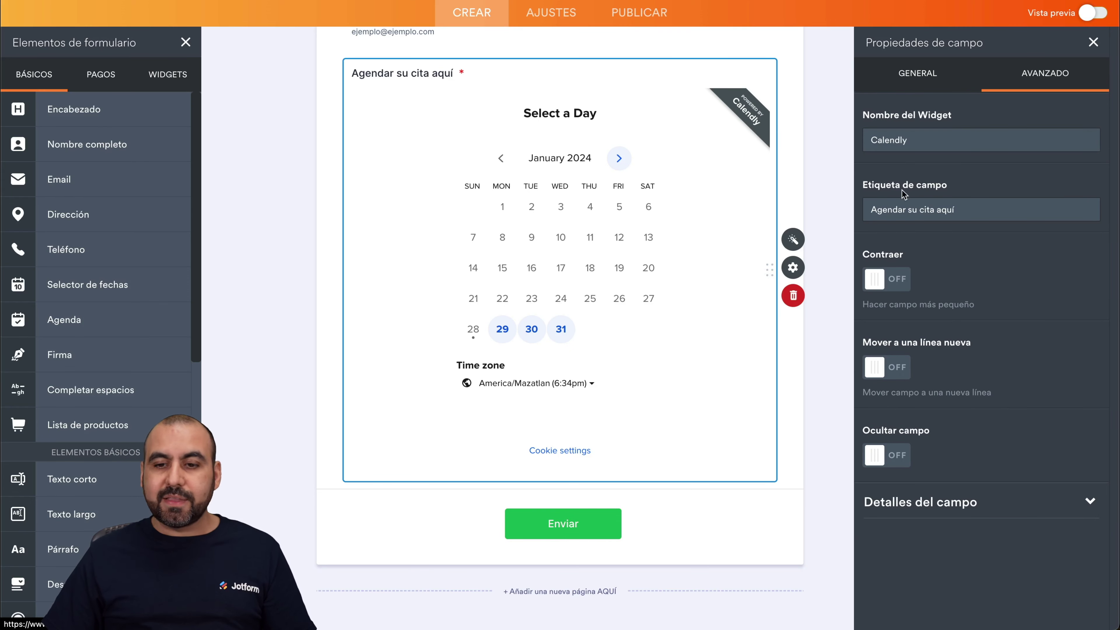
Turn Contraer on for the Calendly booking field and the Email field, making both half width.
left_click(883, 294)
scroll(620, 252, "up", 3)
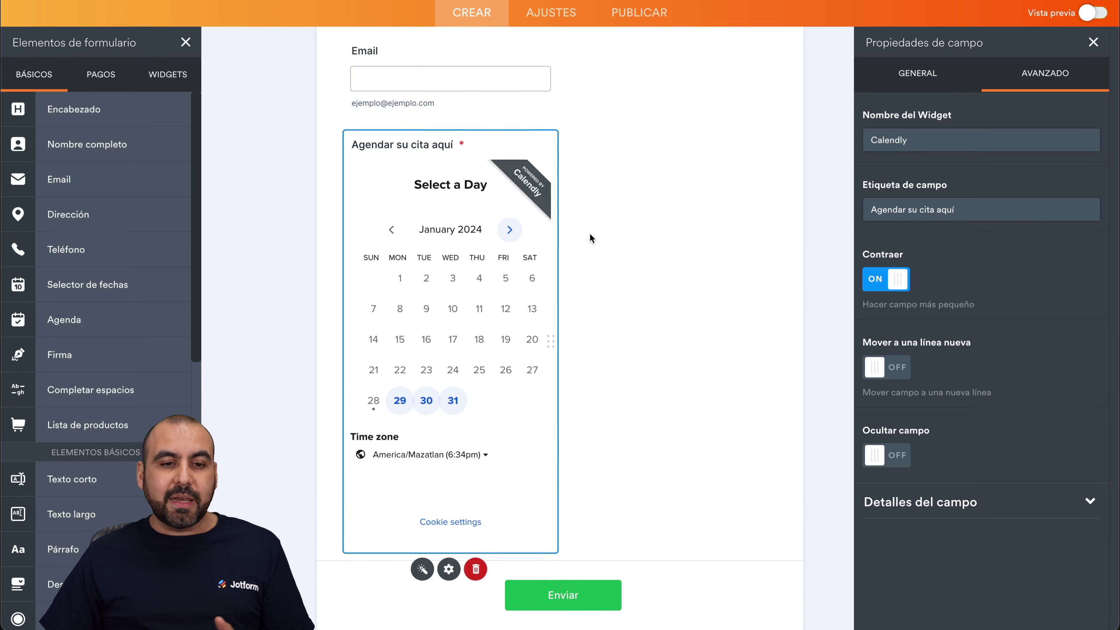
left_click(495, 128)
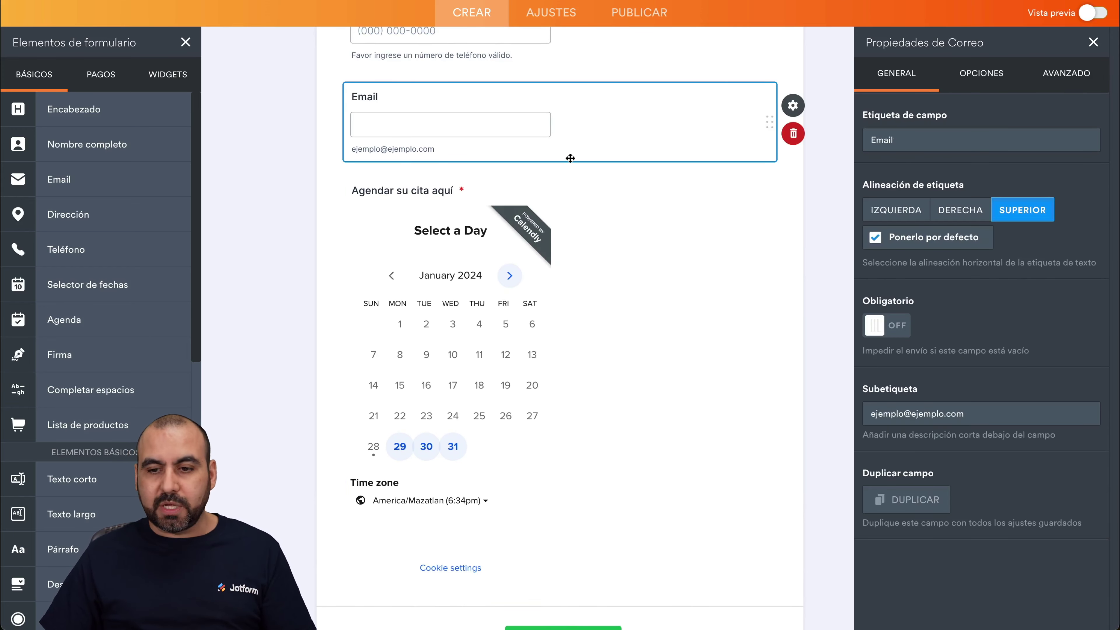
left_click(1038, 82)
left_click(884, 560)
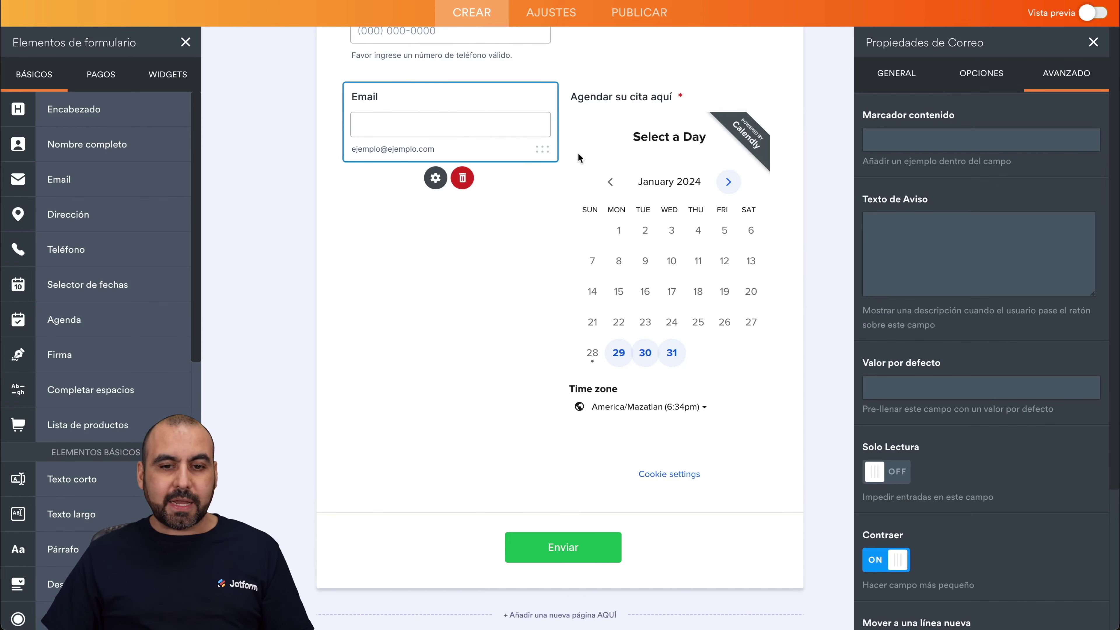
Turn Contraer off again for the Calendly booking field so it spans full width.
left_click(686, 186)
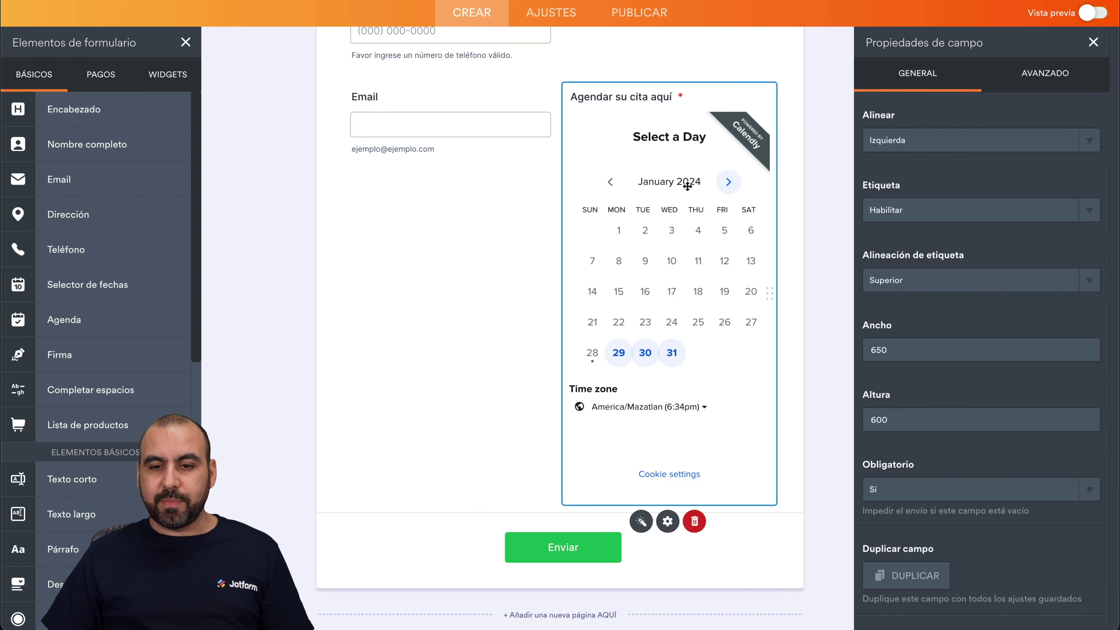
left_click(1044, 71)
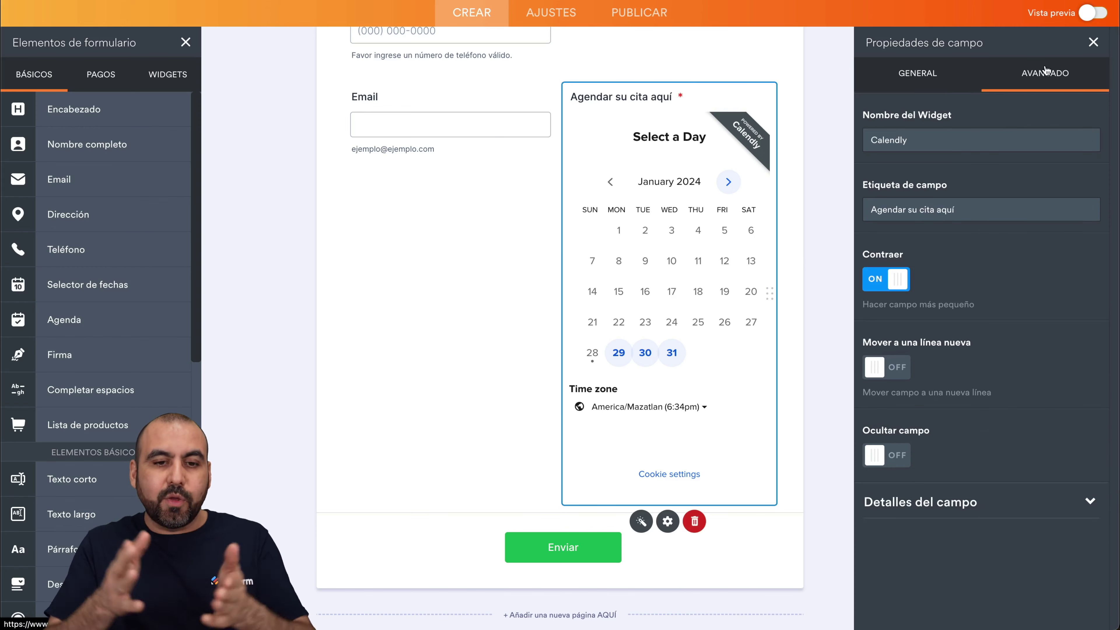
left_click(896, 282)
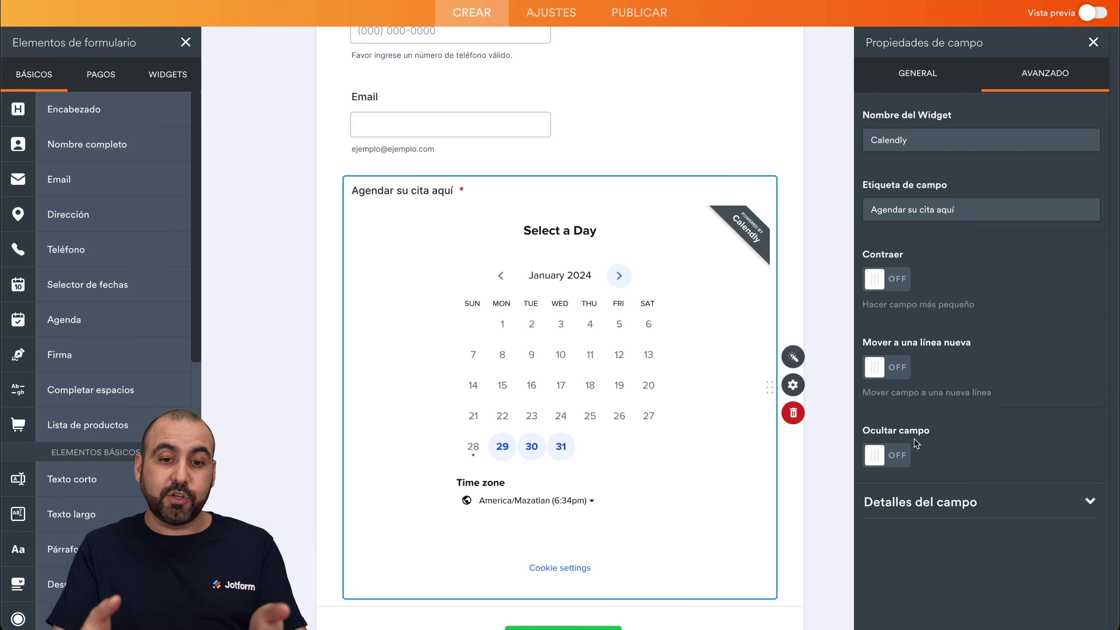
scroll(547, 265, "up", 5)
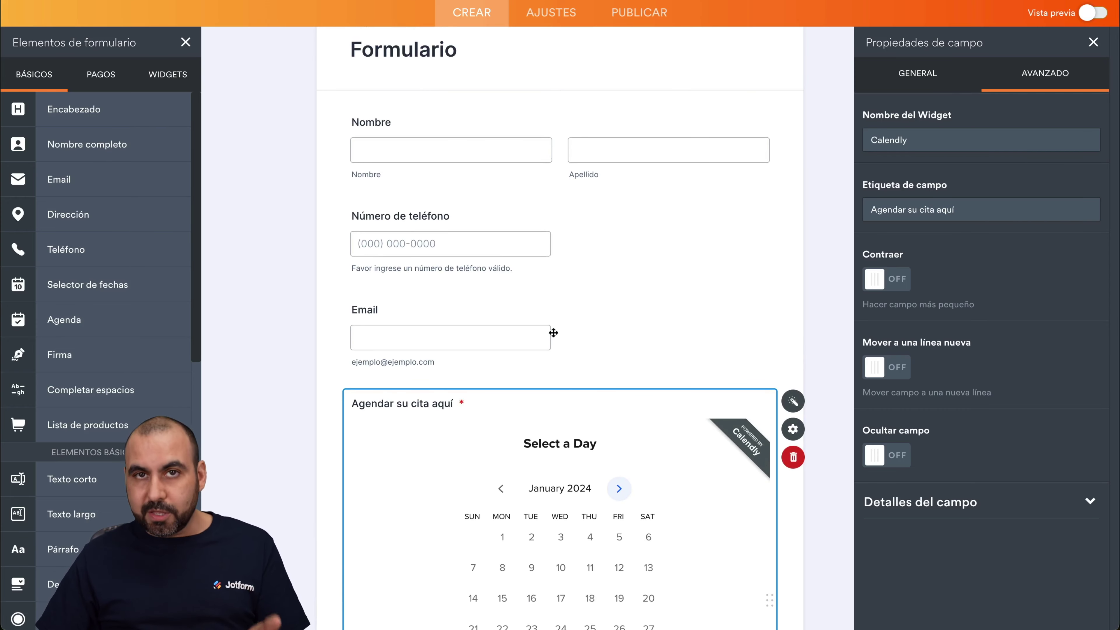
scroll(553, 333, "down", 3)
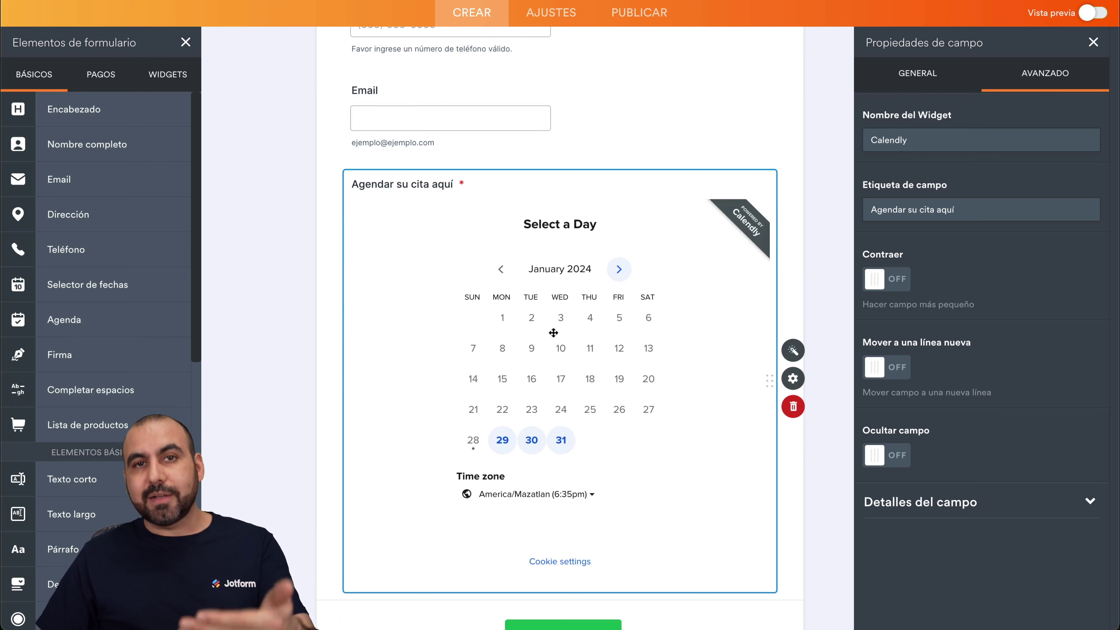